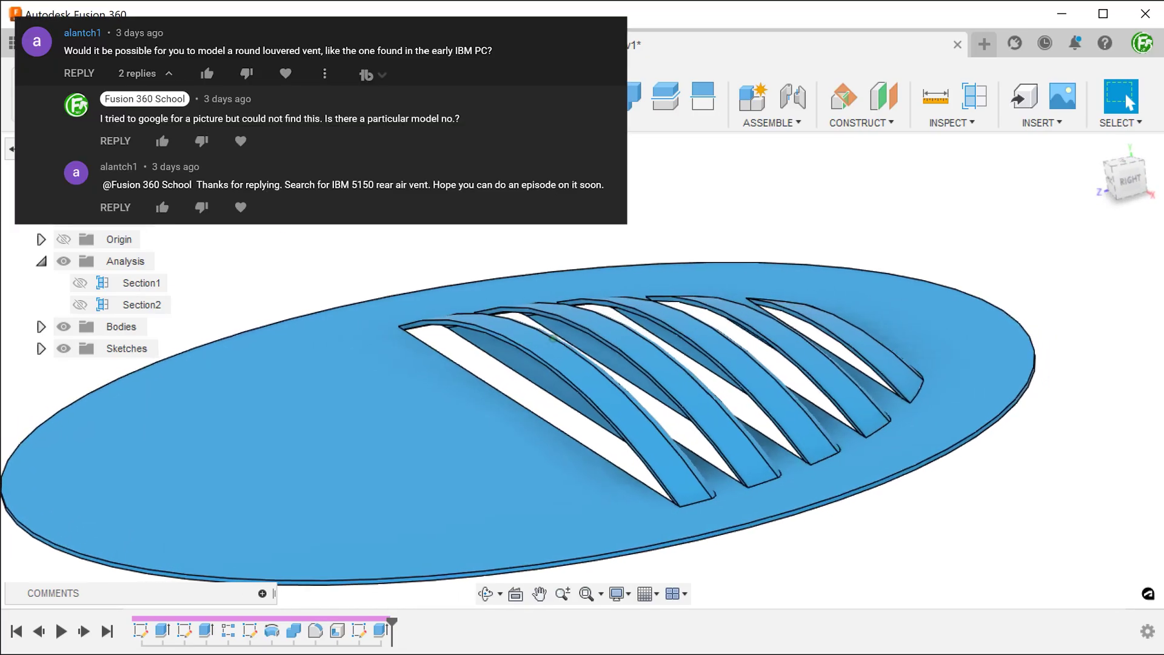
left_click(80, 305)
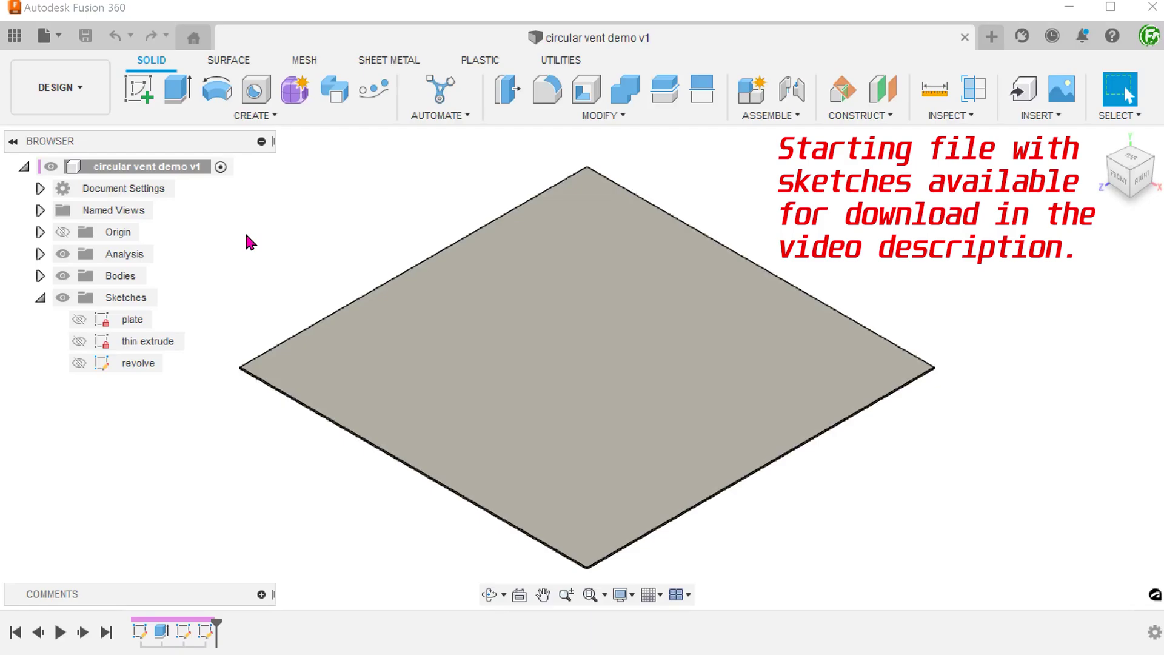
Show the thin extrude sketch and inspect its short vertical line standing on the plate.
left_click(85, 344)
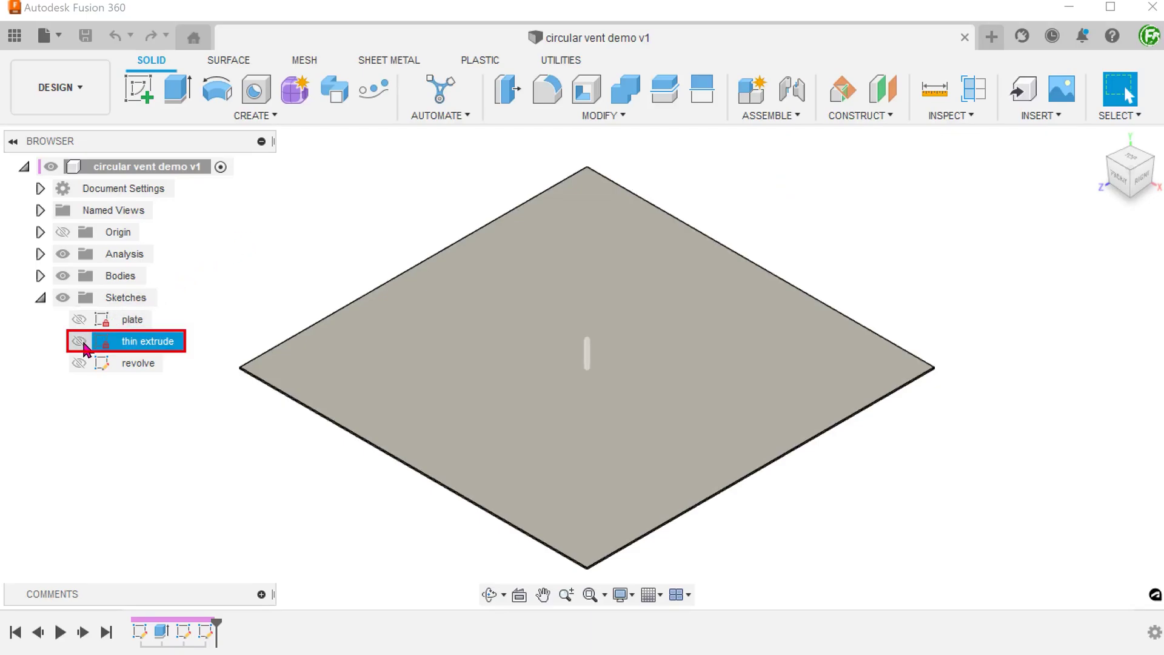
left_click(80, 342)
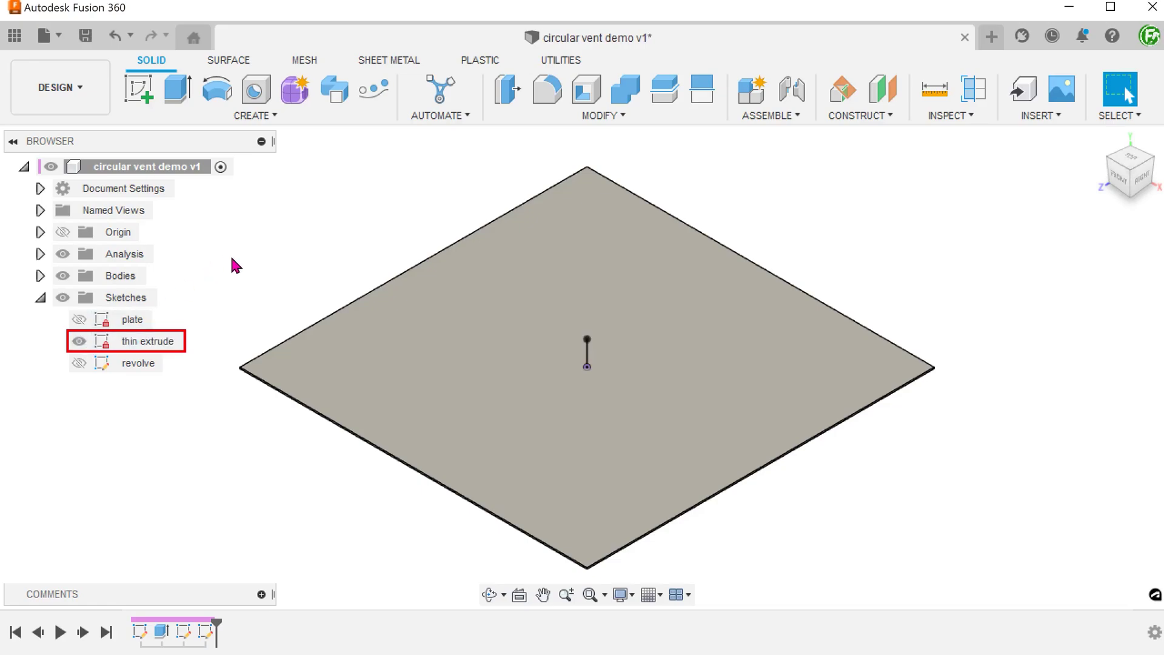
middle_click_drag(253, 258, 436, 324, "shift")
left_click(575, 350)
left_click(347, 285)
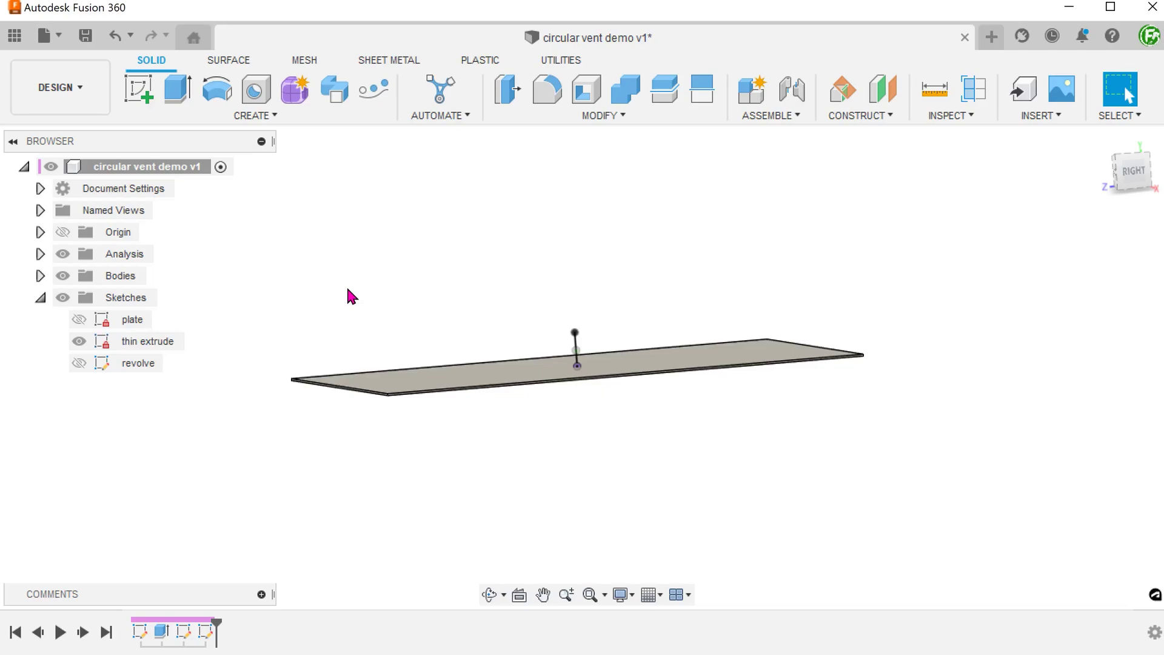
Set up a thin extrude of the vertical sketch line with symmetric direction and a distance of 200 mm.
key("e")
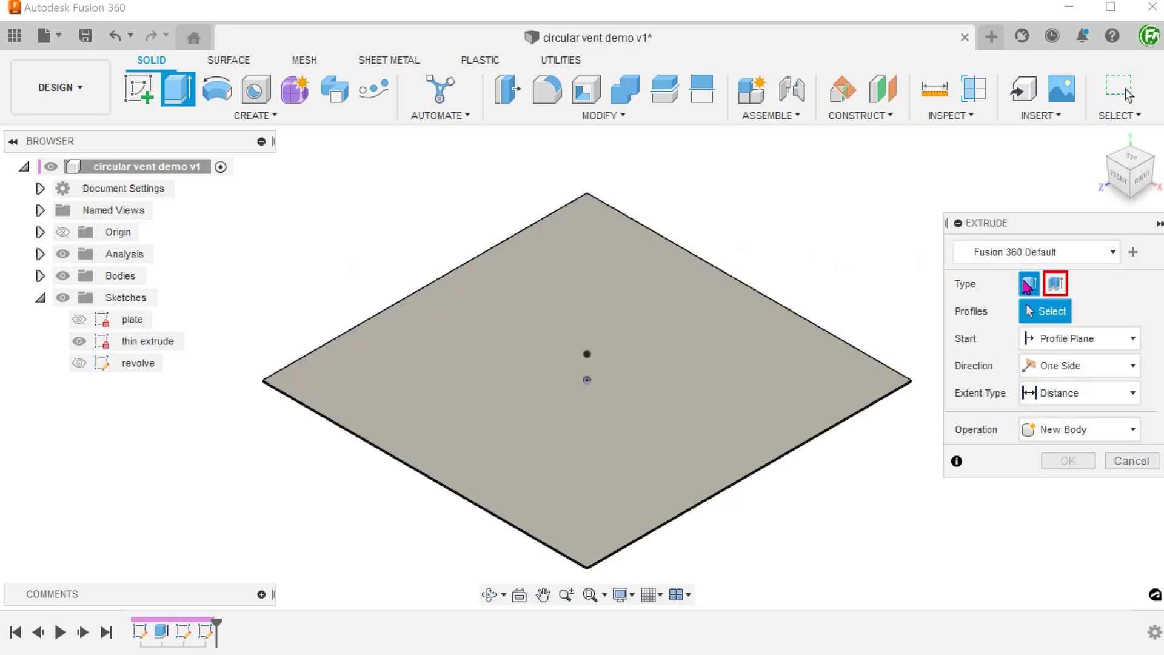
left_click(1060, 287)
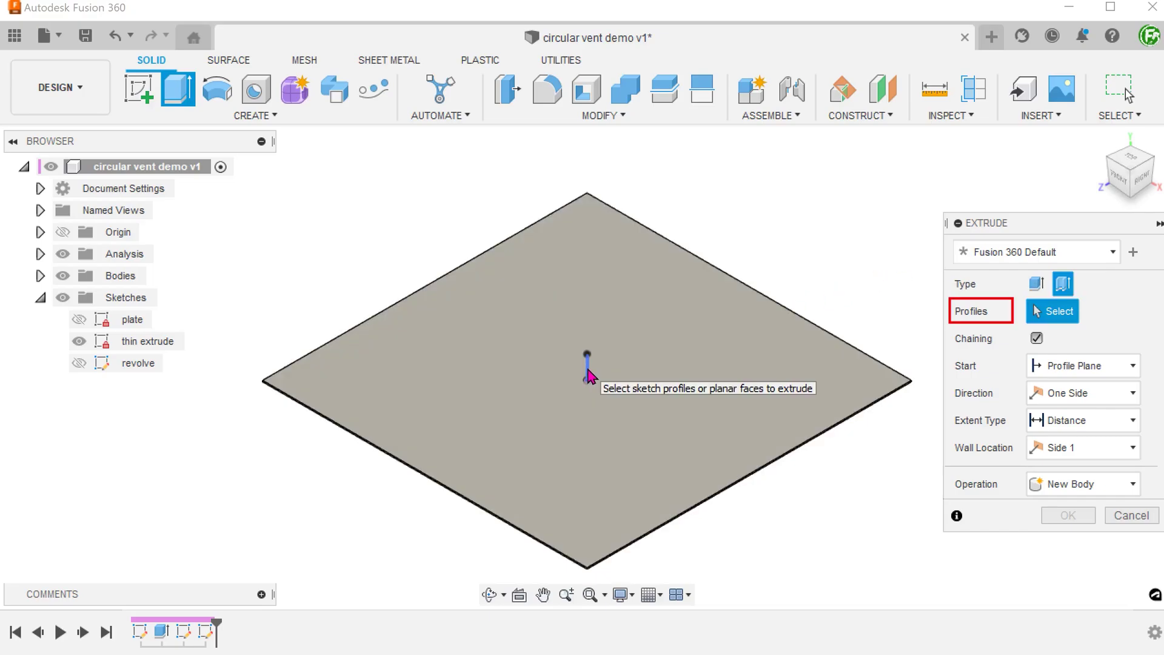
left_click(588, 376)
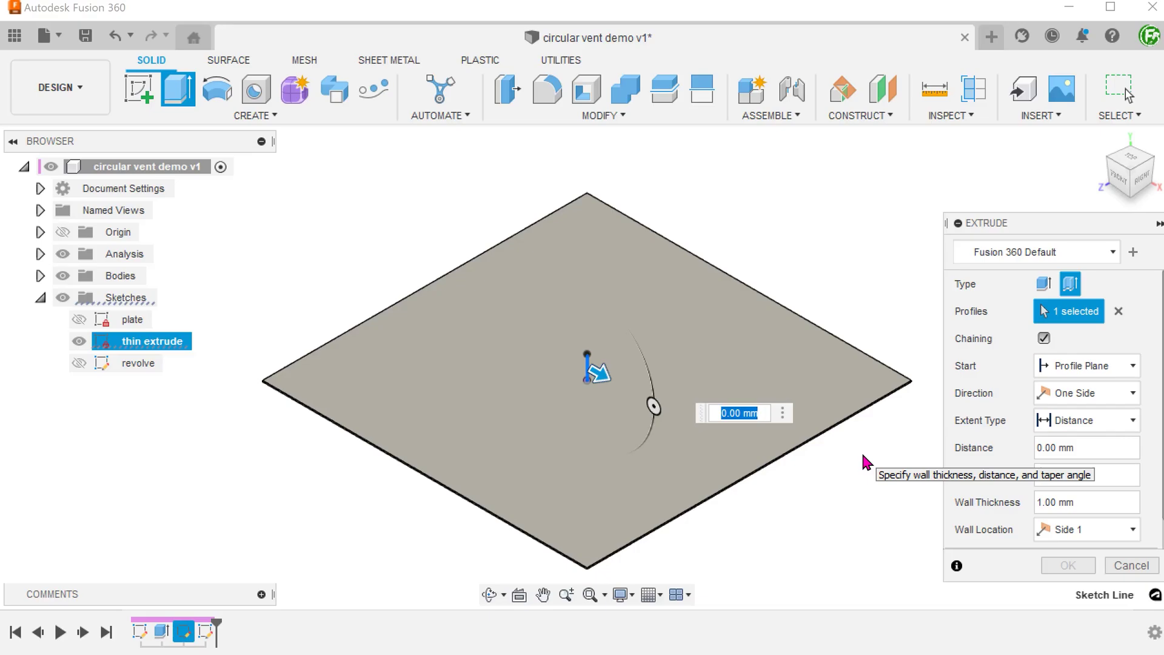
left_click(1086, 393)
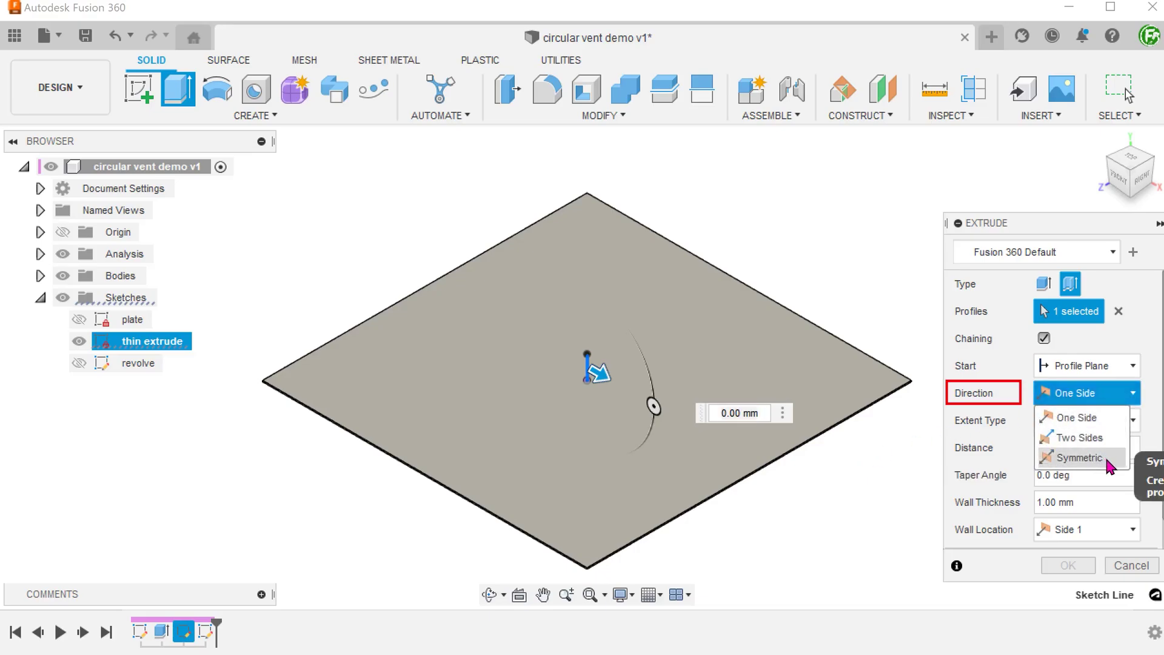
left_click(1080, 458)
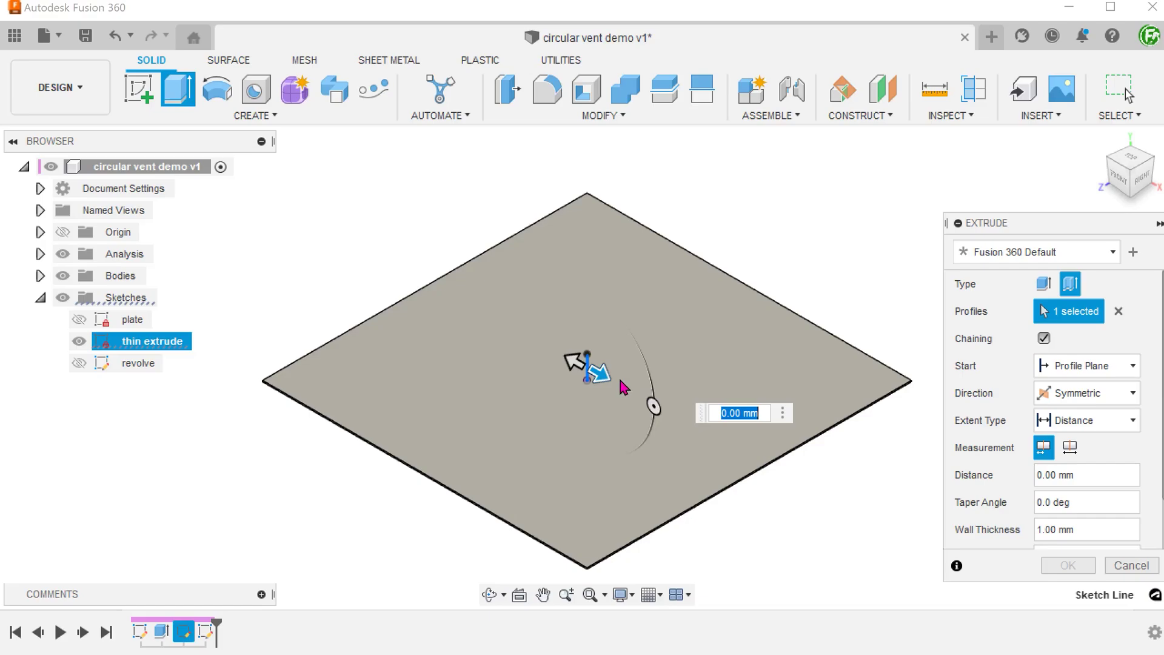
left_click_drag(618, 382, 672, 416)
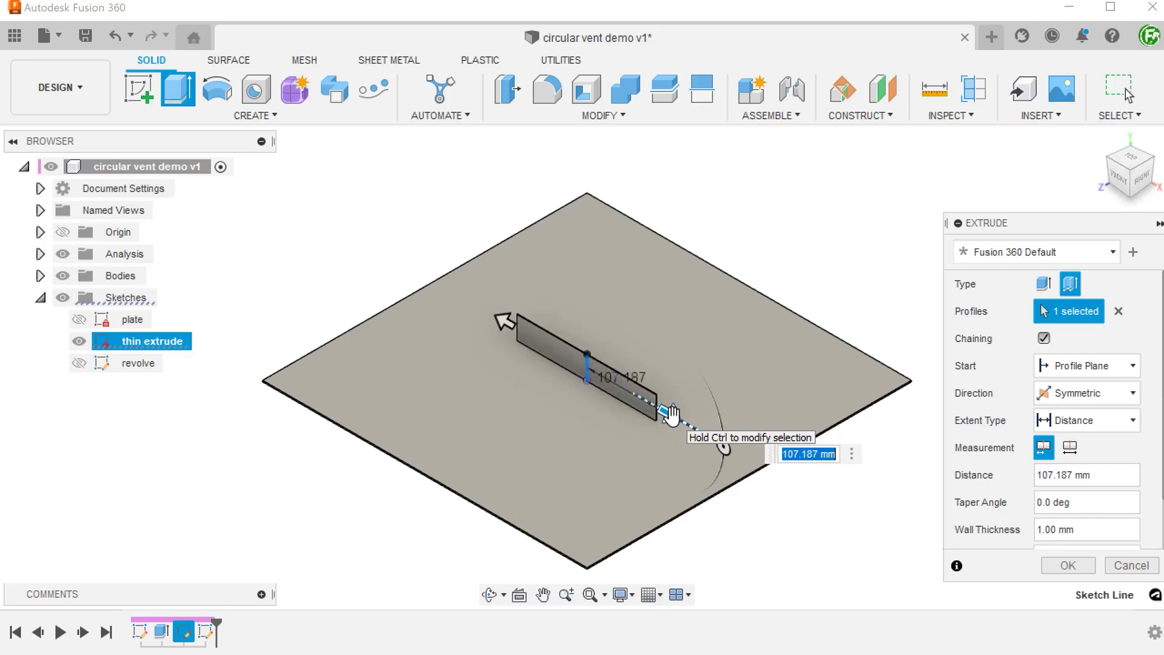
type("200")
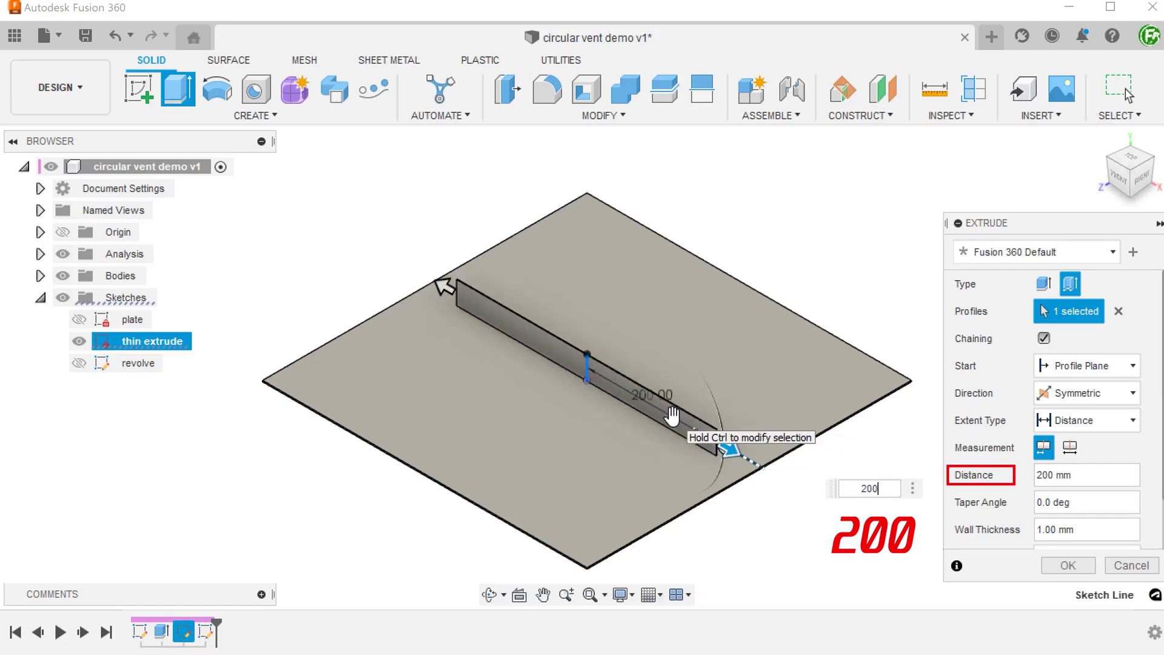
Set the thin extrude's wall thickness to 20 mm with the wall location at Center, and create it as a new body.
left_click(1077, 524)
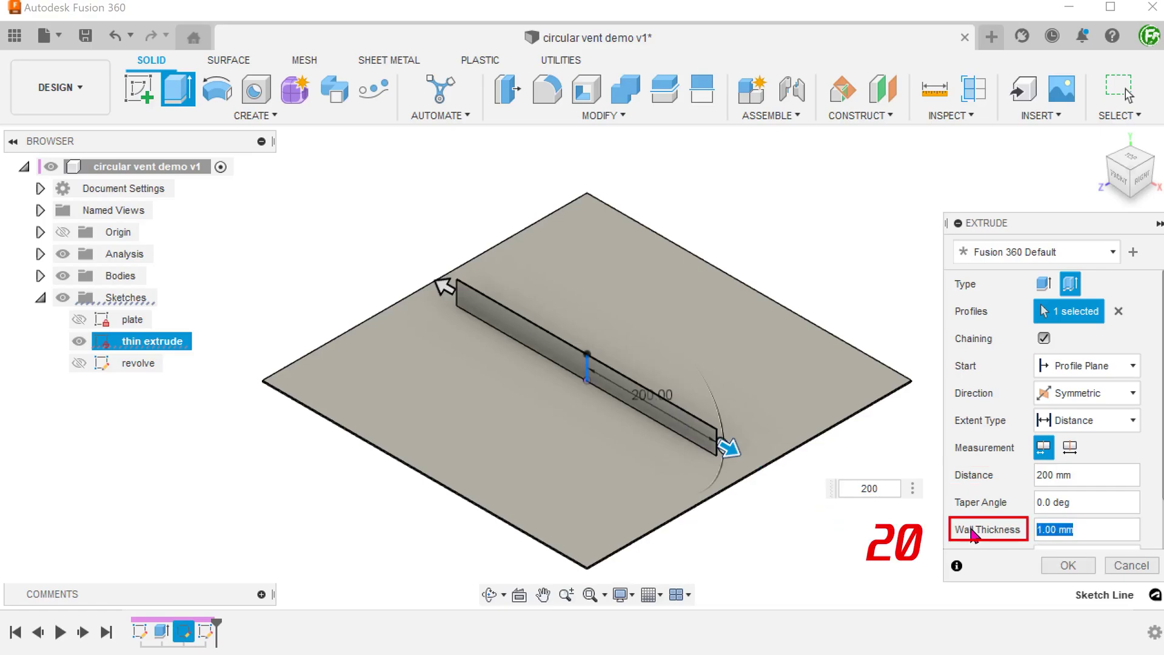
type("20")
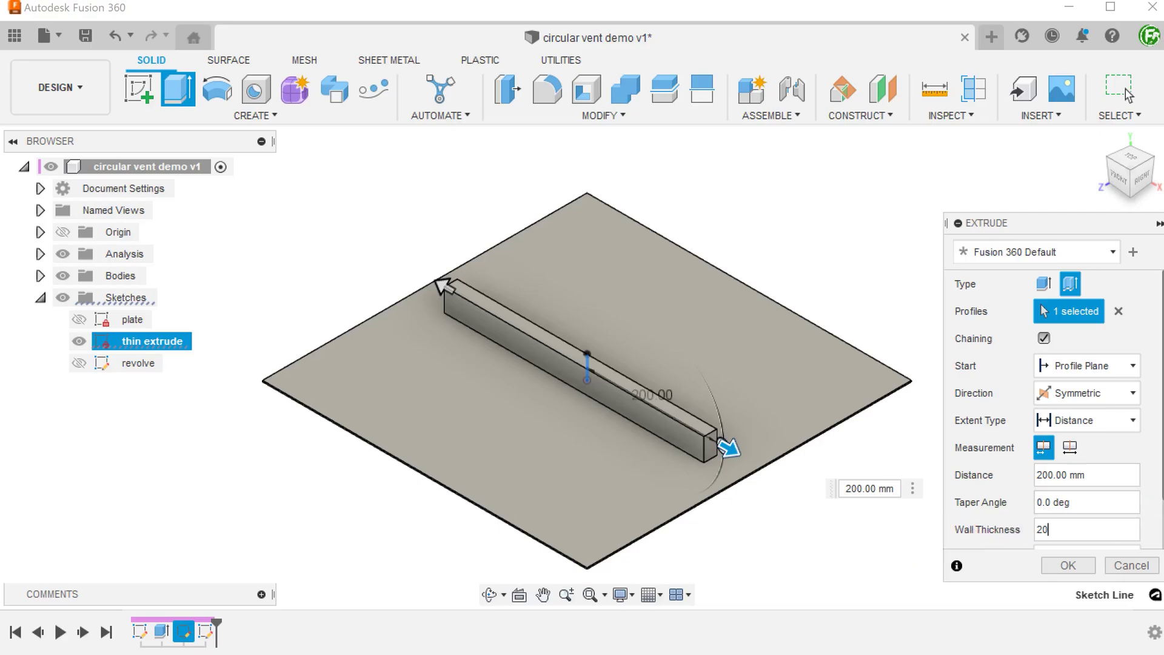
scroll(1085, 497, "down", 2)
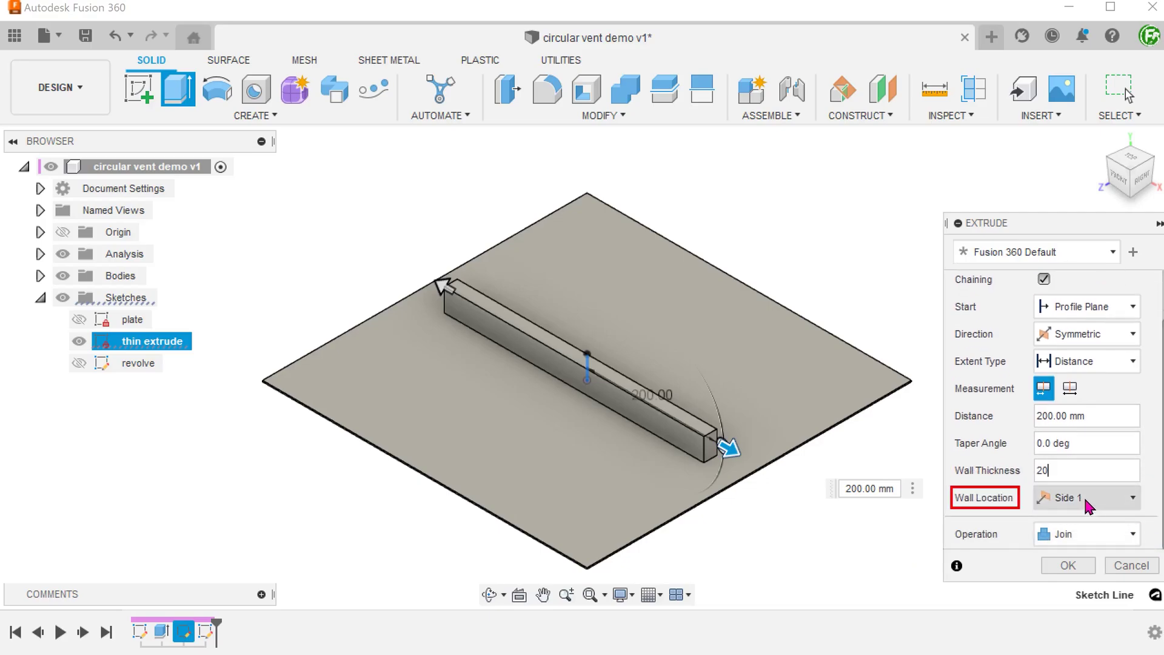
left_click(1085, 498)
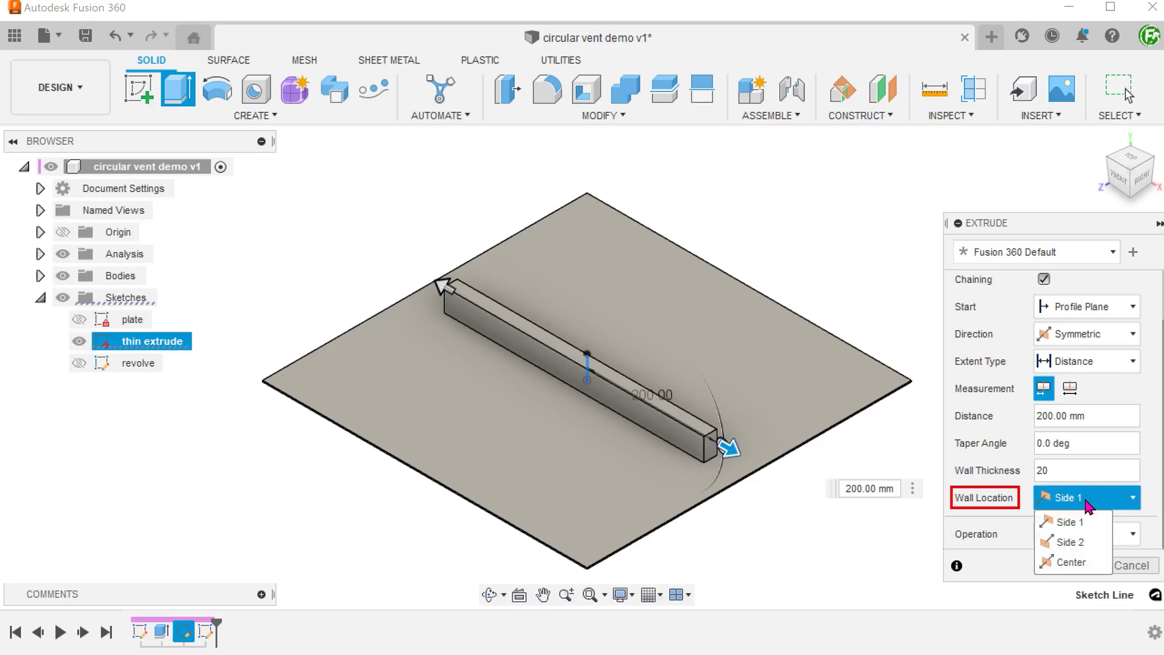
left_click(1096, 565)
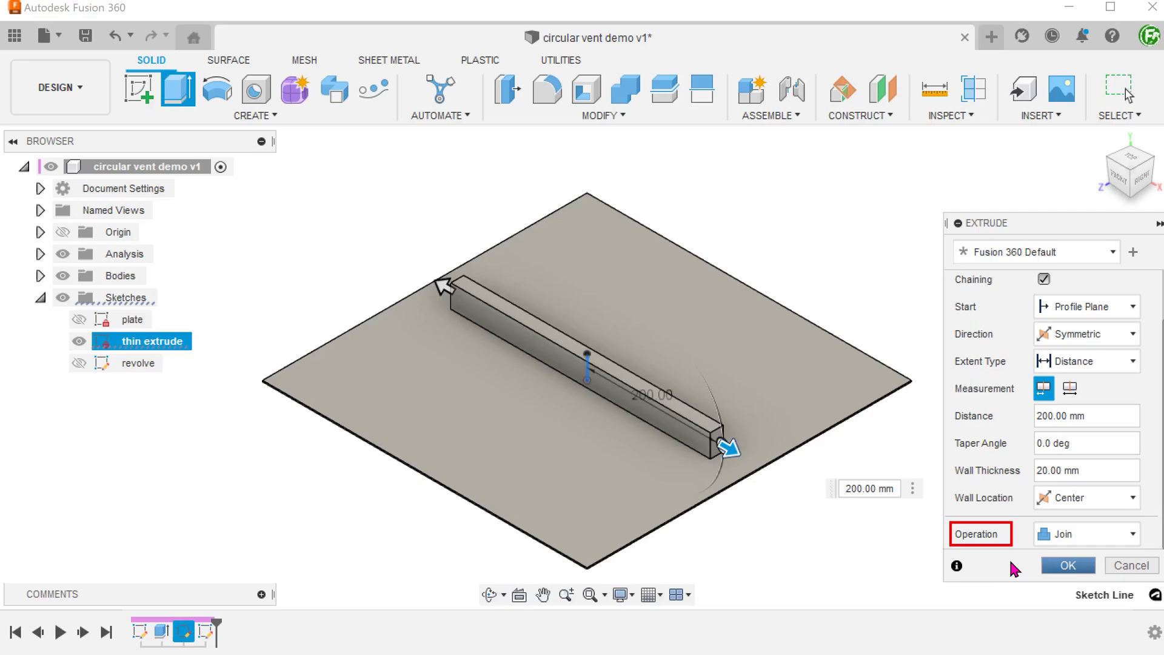
left_click(1084, 538)
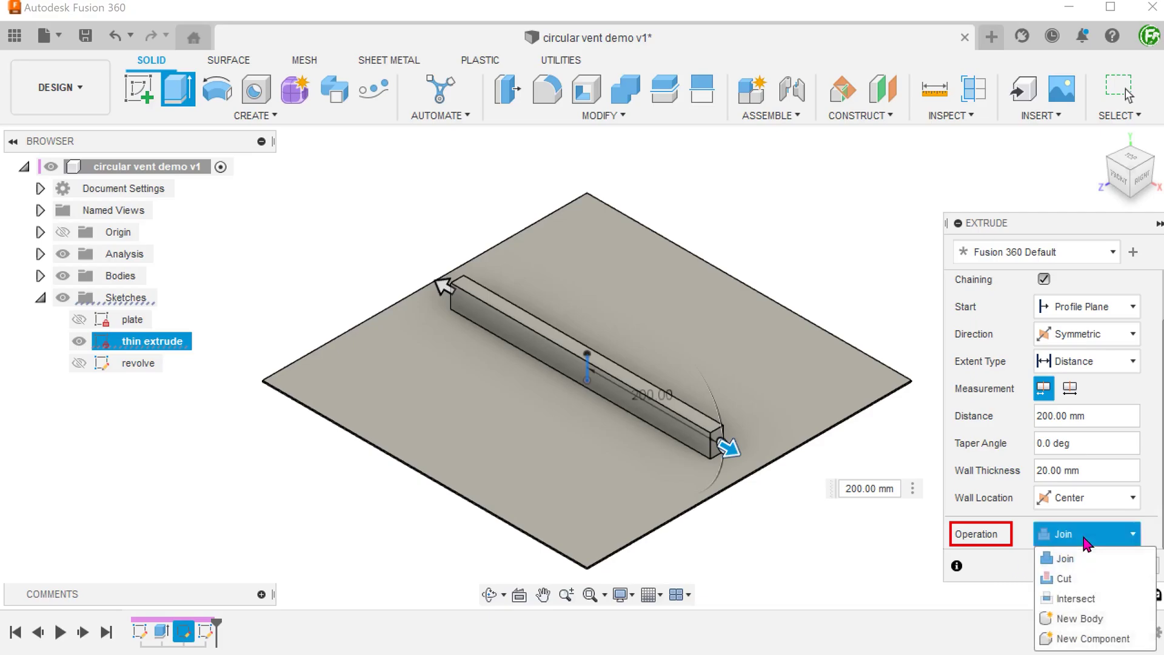
left_click(1121, 628)
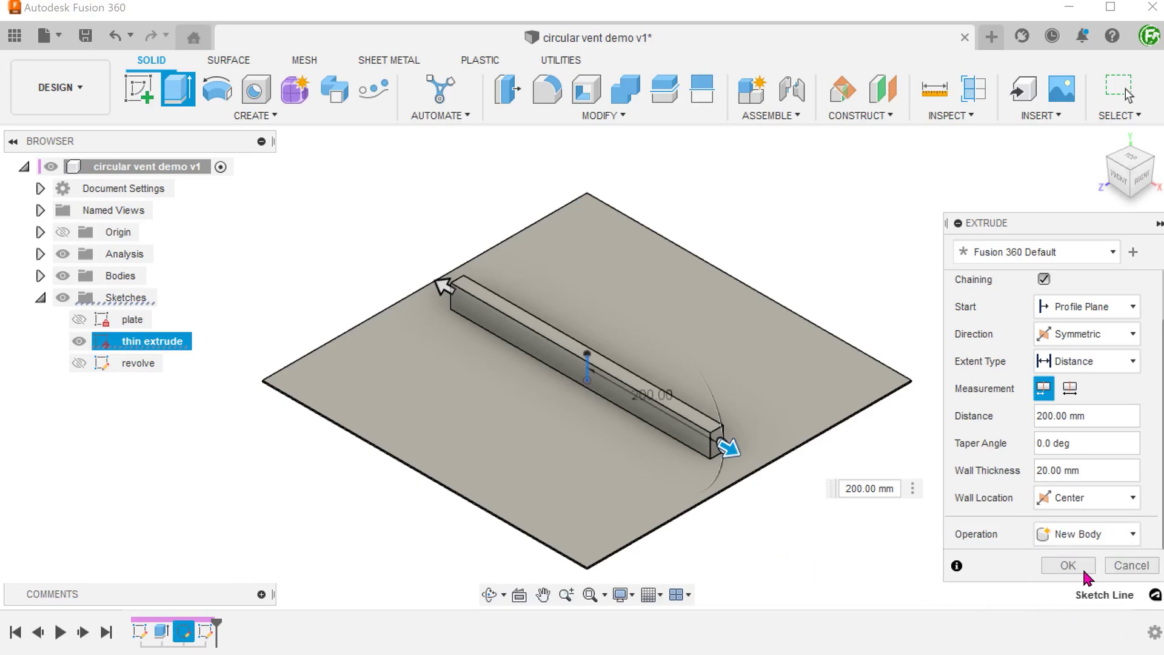
left_click(1067, 565)
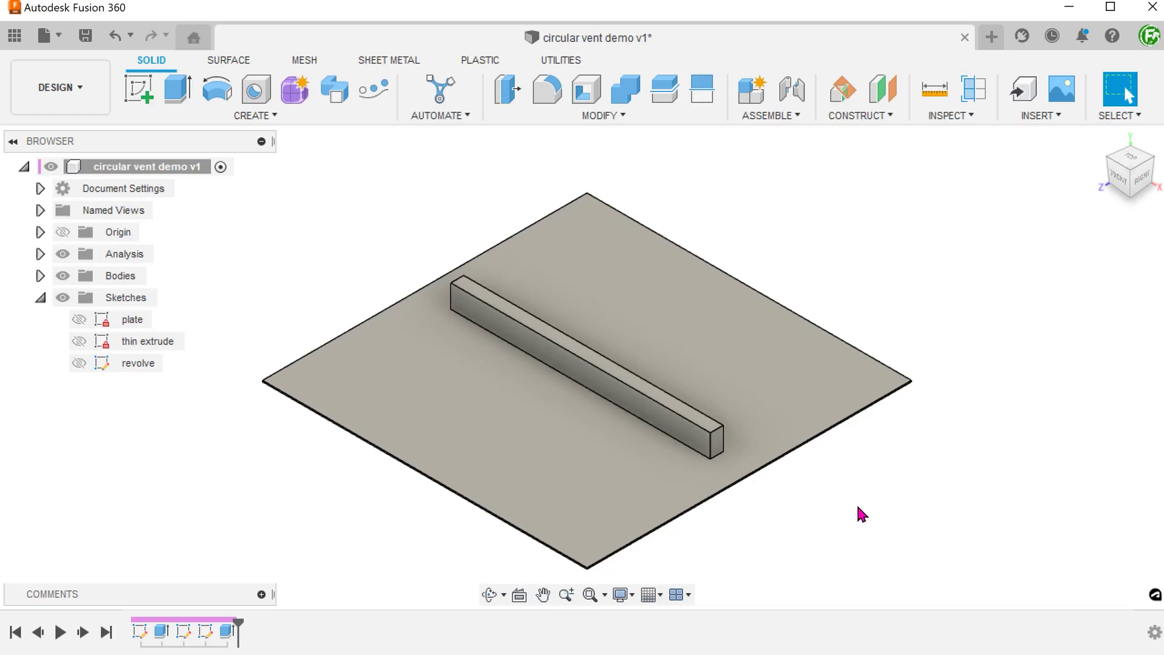
Set up a rectangular pattern of the bar body along the Z axis, perpendicular to the bar's length.
left_click(268, 115)
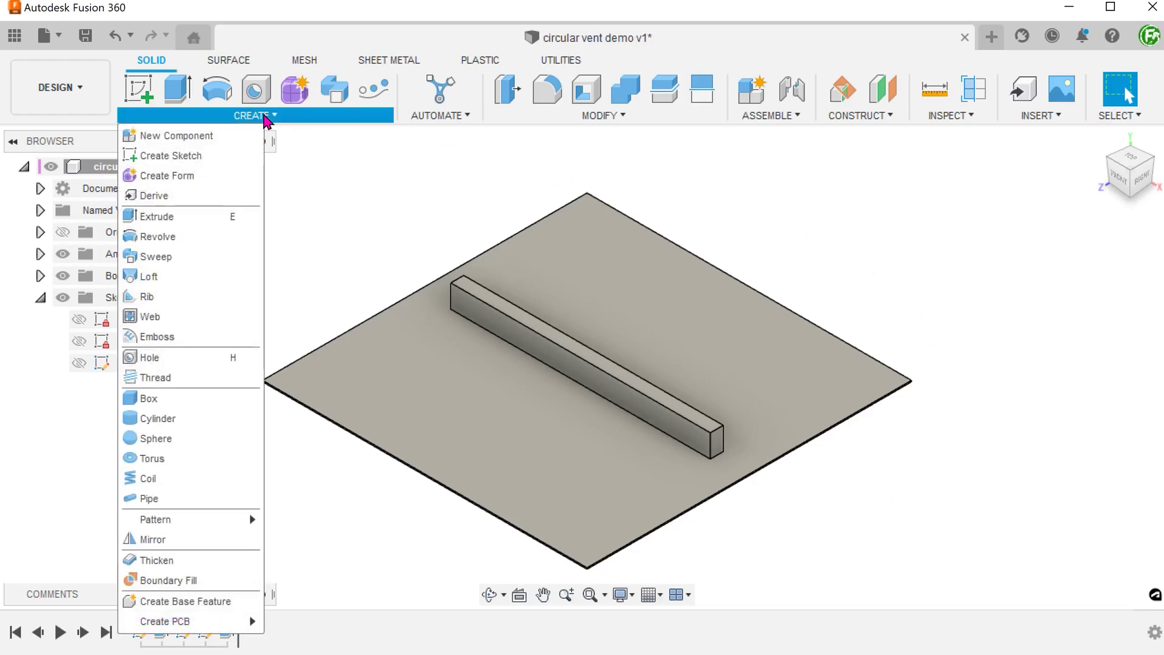
mouse_move(189, 532)
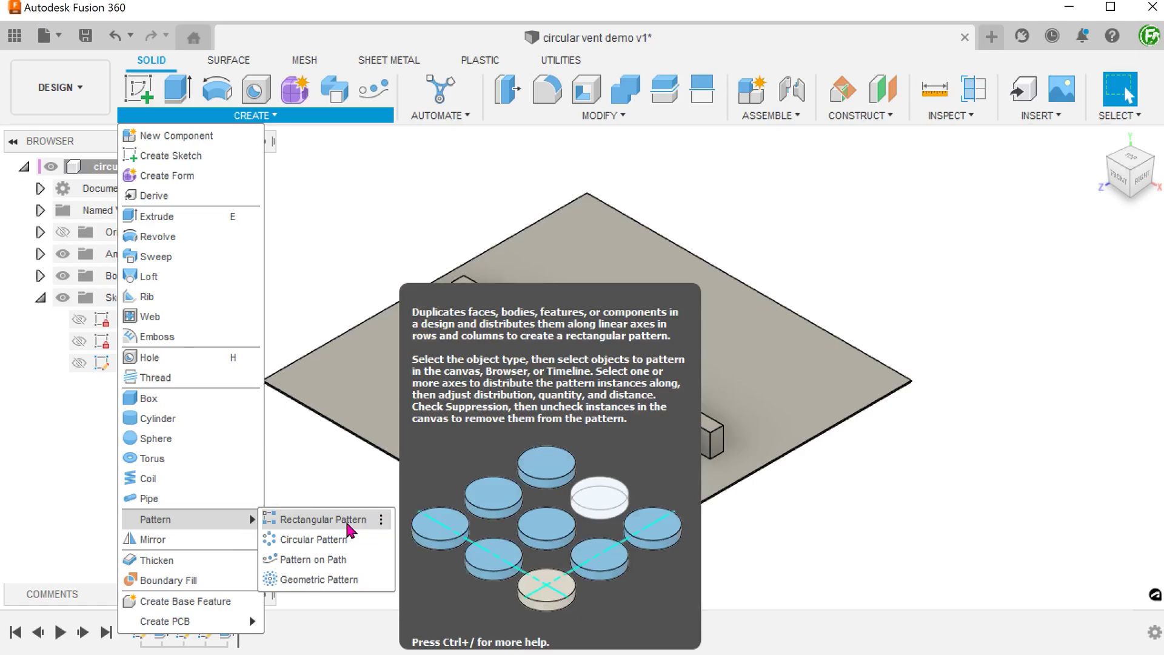
left_click(348, 522)
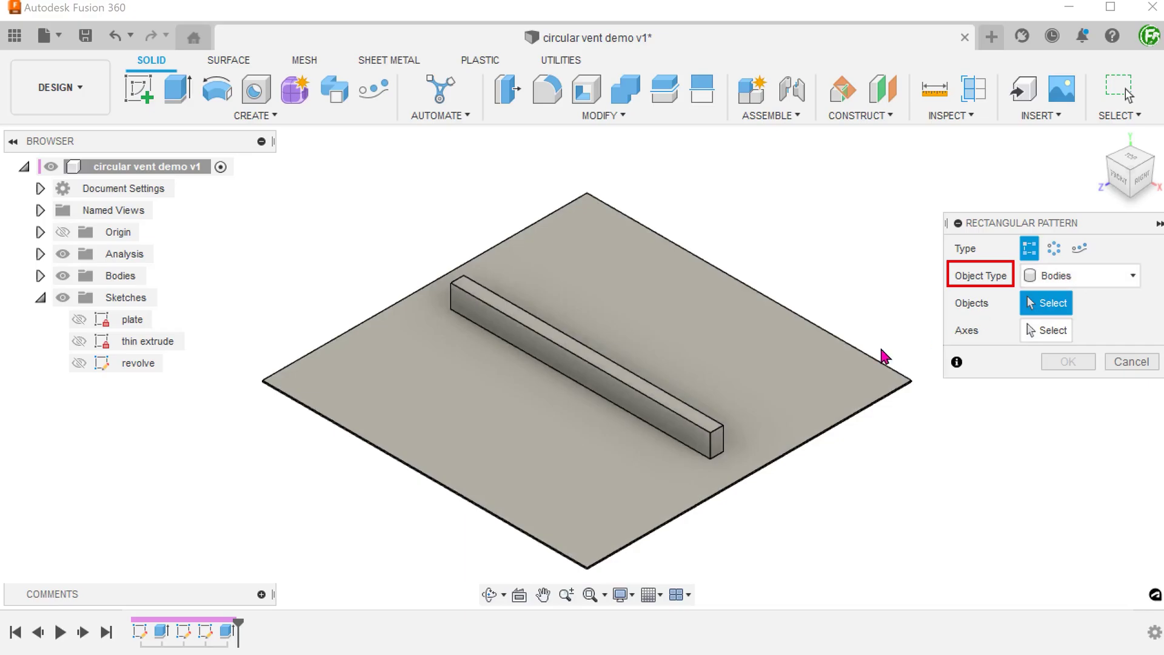
left_click(652, 406)
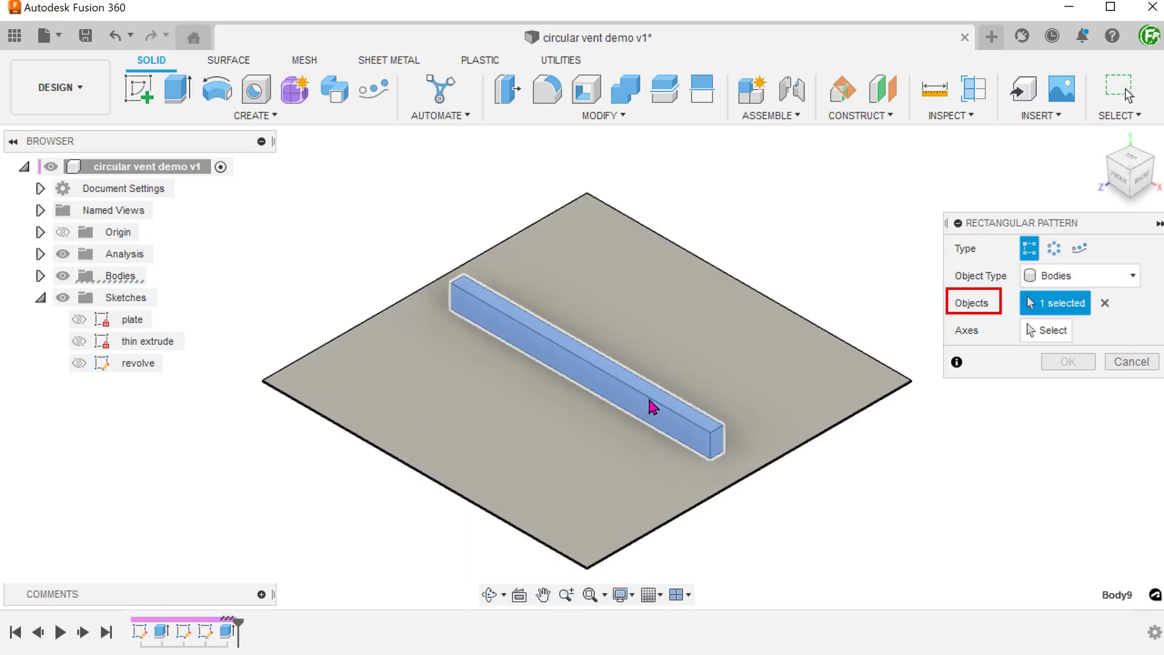
left_click(1048, 332)
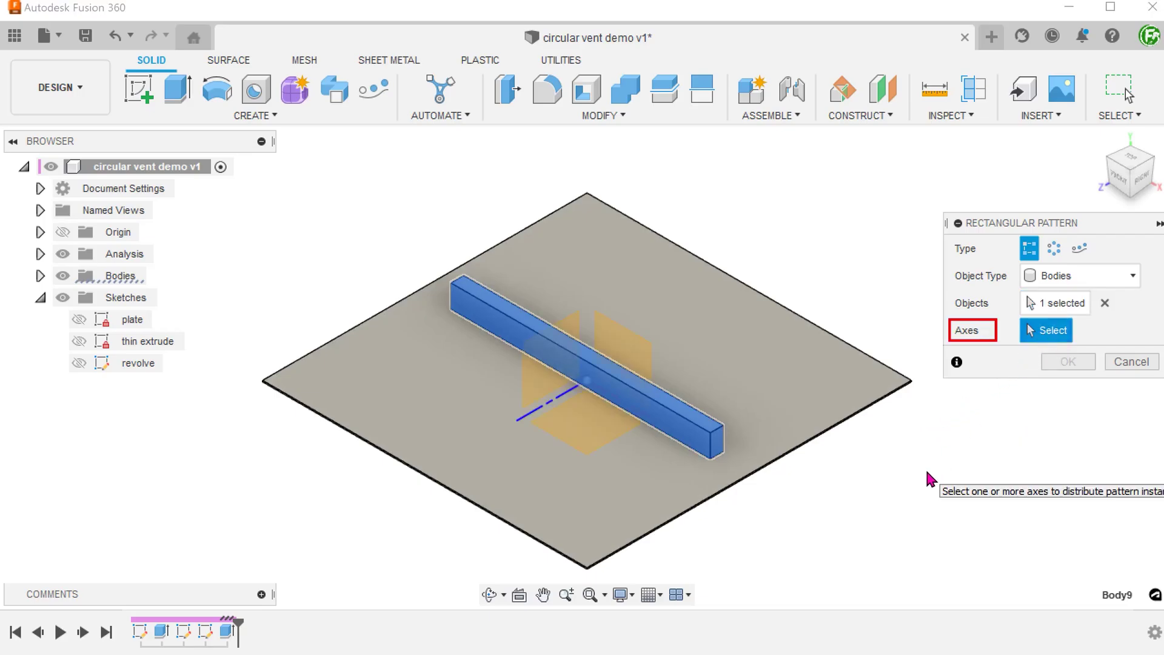
left_click(550, 415)
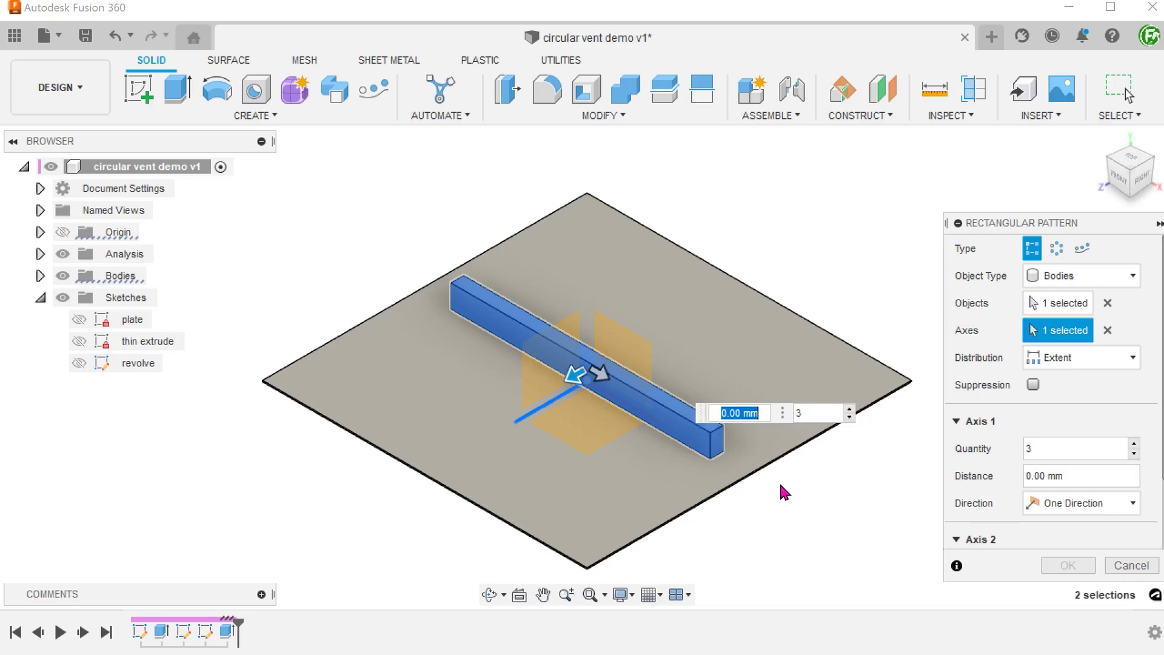
Set the pattern's distribution to Spacing with quantity 5 and distance -33 mm, and create the row of bars.
left_click(1071, 361)
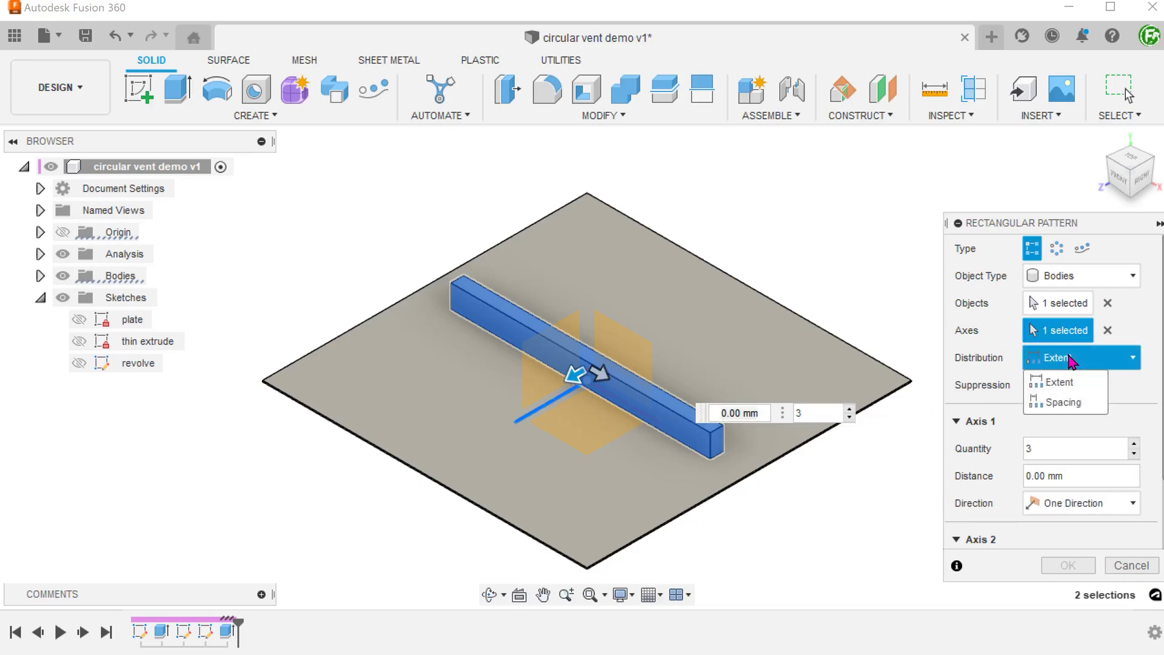
left_click(1087, 405)
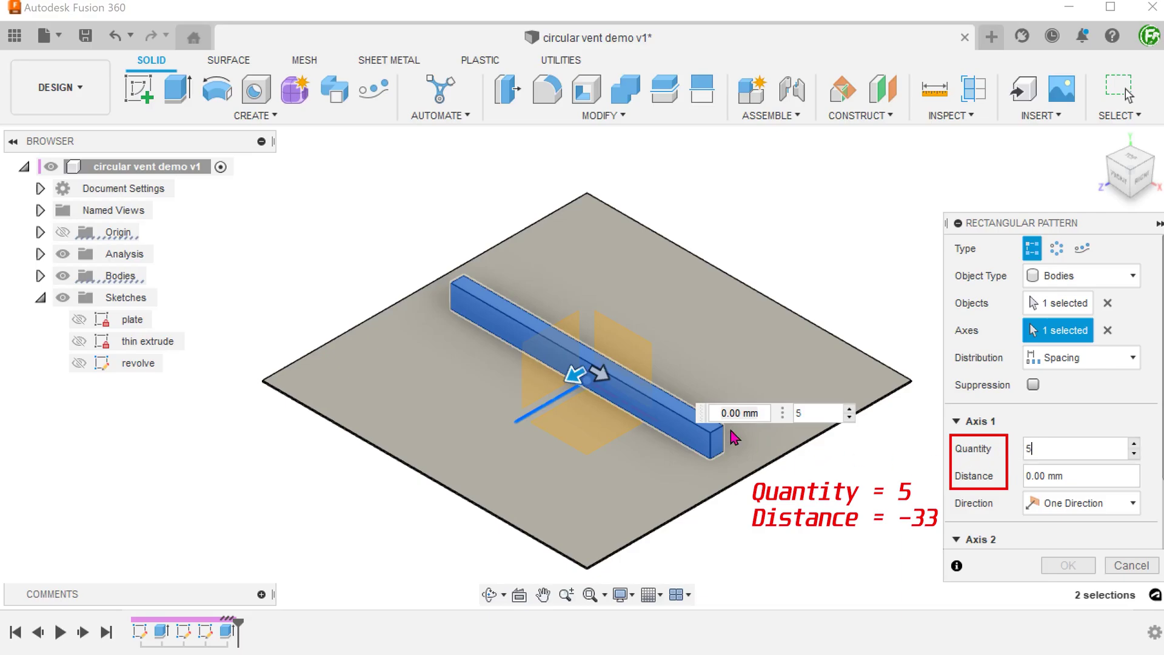
left_click_drag(577, 374, 613, 364)
type("-33")
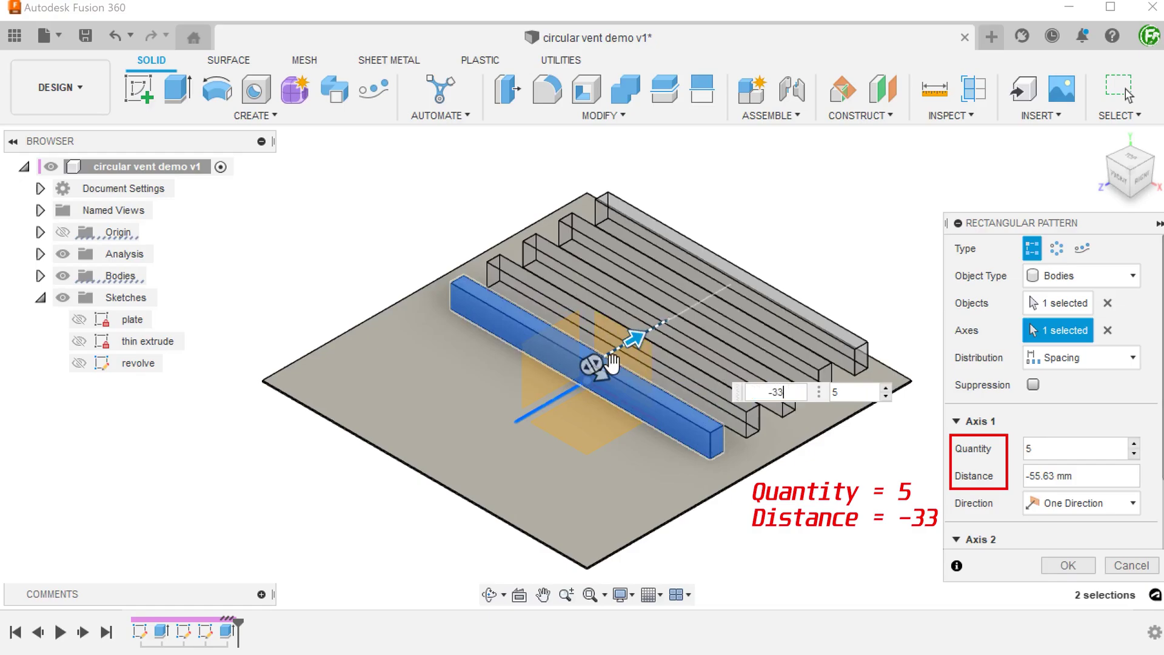
key("Tab")
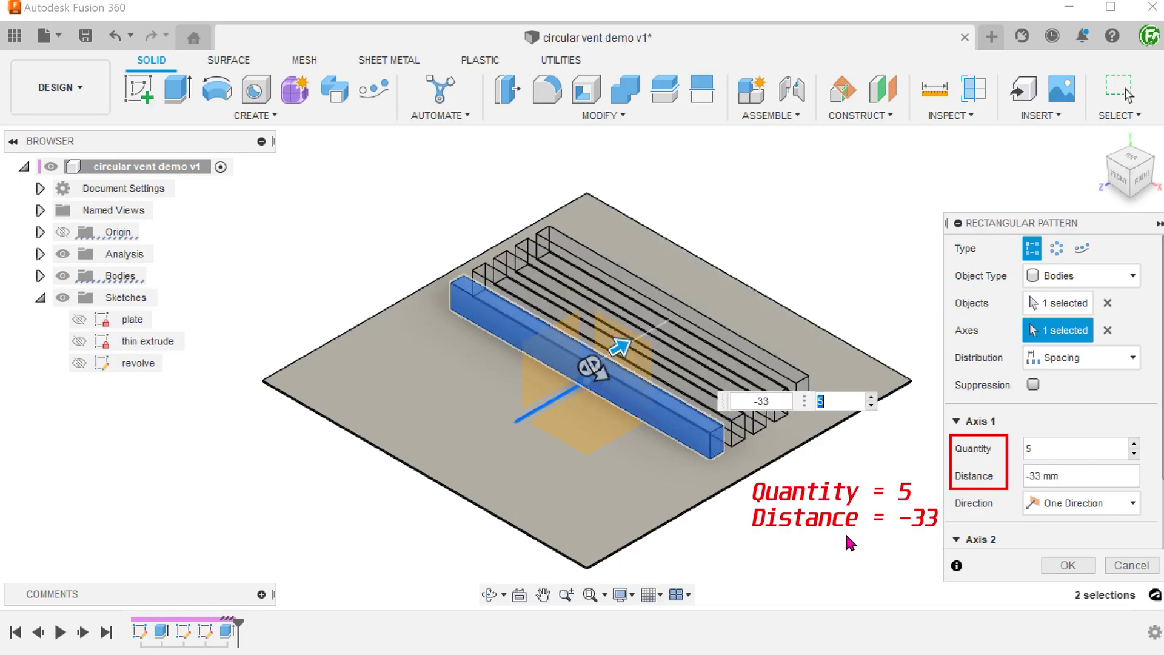
left_click(1055, 567)
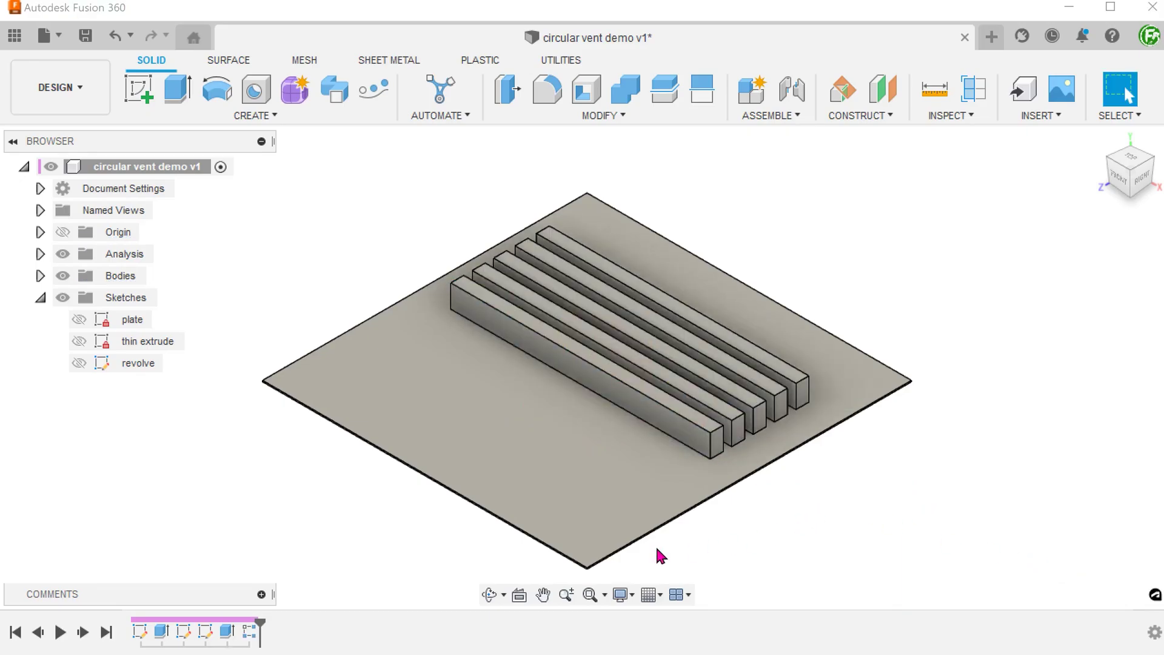
Show the revolve sketch and examine its closed profile against the bars from the right side.
left_click(79, 363)
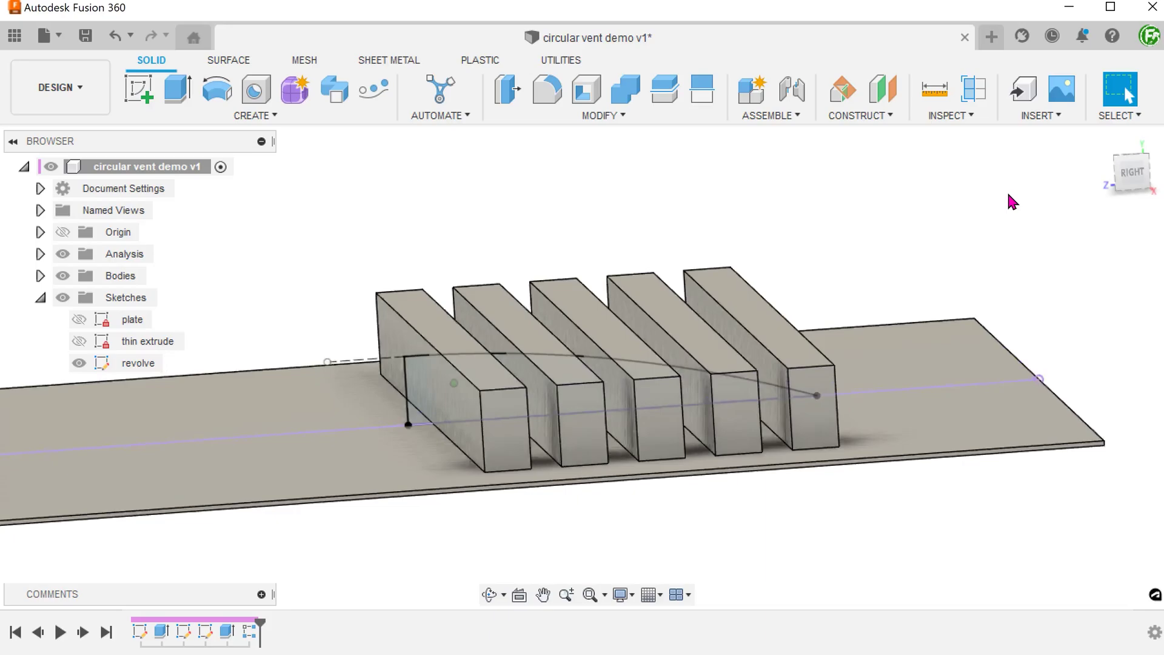
left_click(1131, 171)
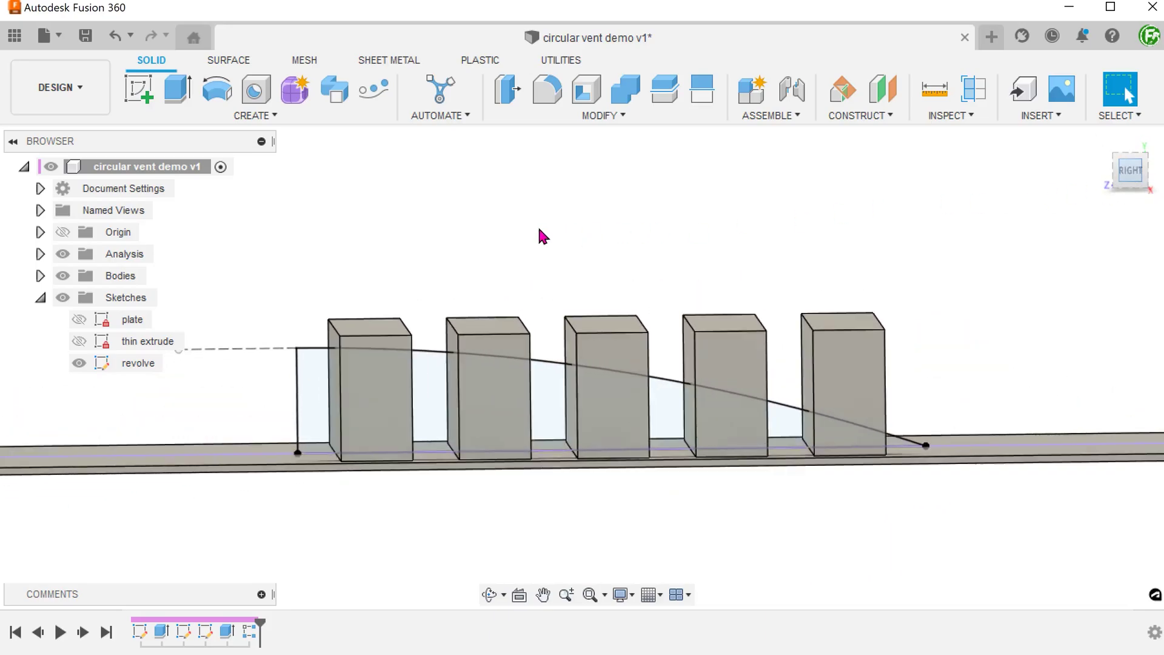
left_click(313, 370)
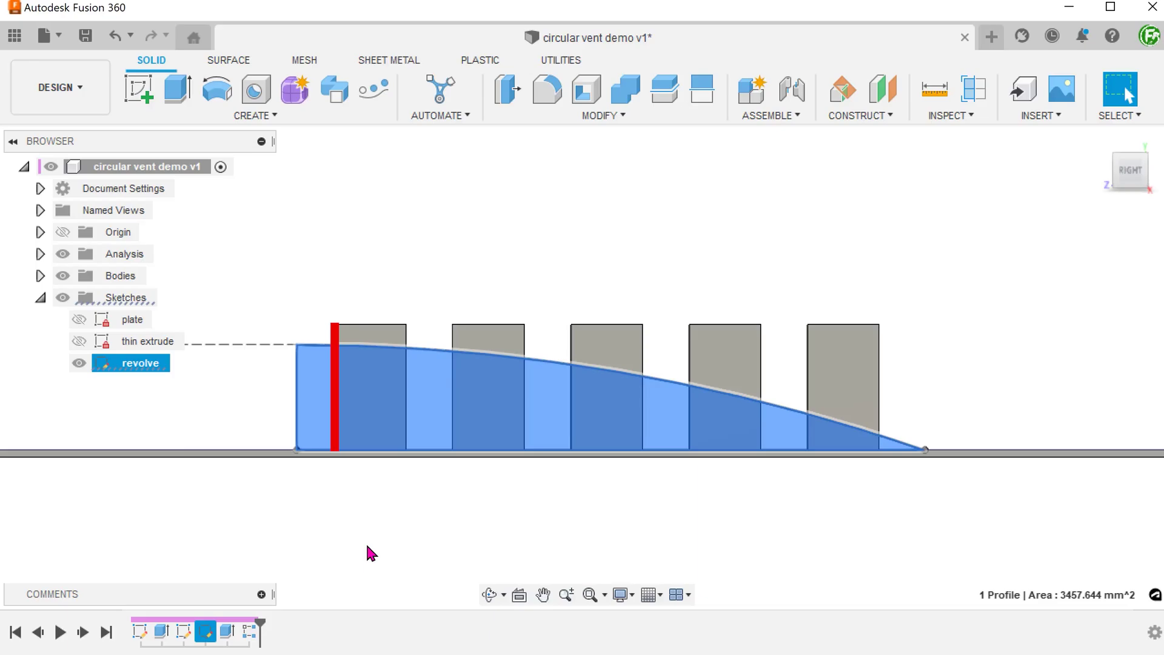
left_click(286, 243)
middle_click_drag(286, 242, 286, 243, "shift")
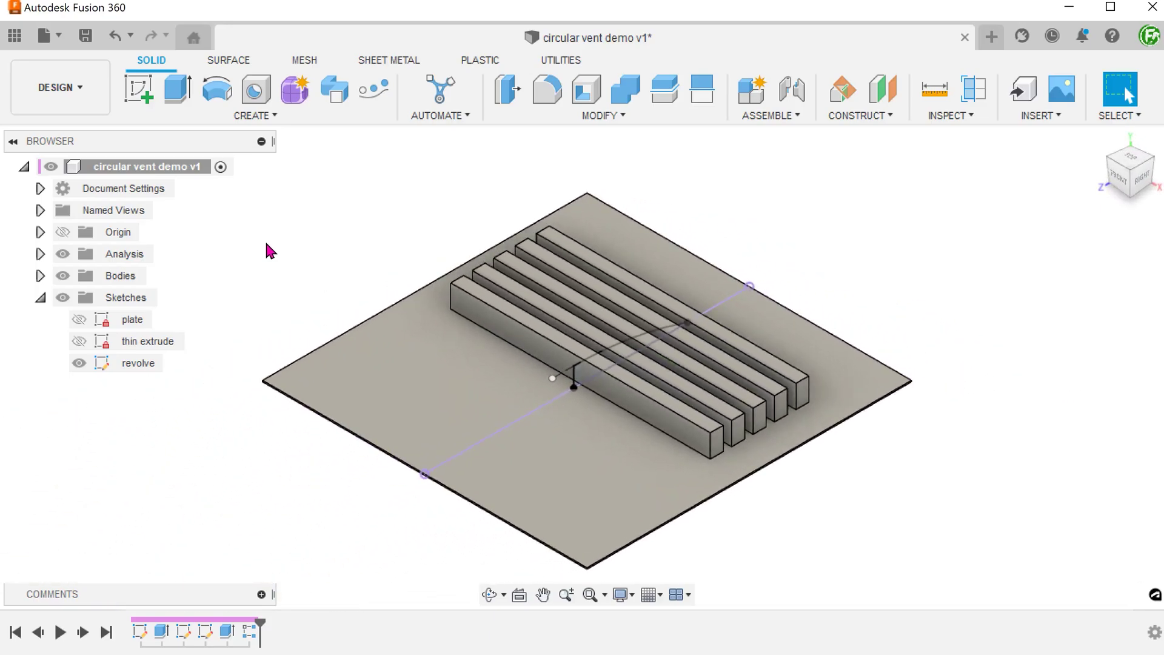
Revolve the closed profile 360 degrees about its vertical edge with the Intersect operation, trimming the five bars to a dome shape.
left_click(227, 118)
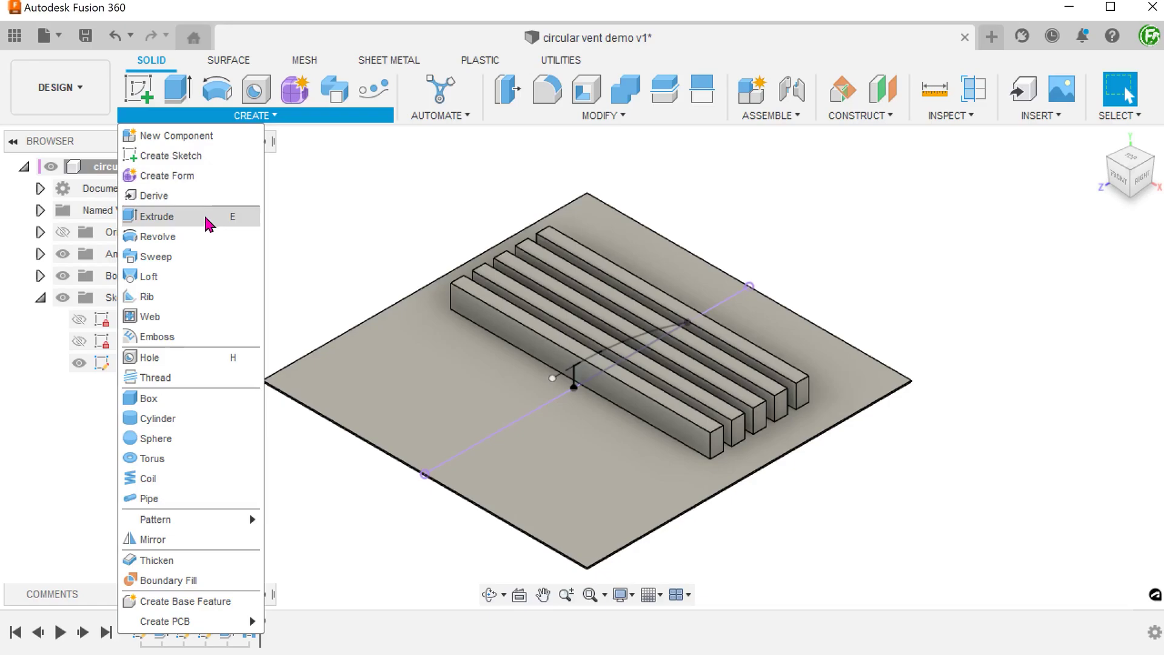
left_click(159, 237)
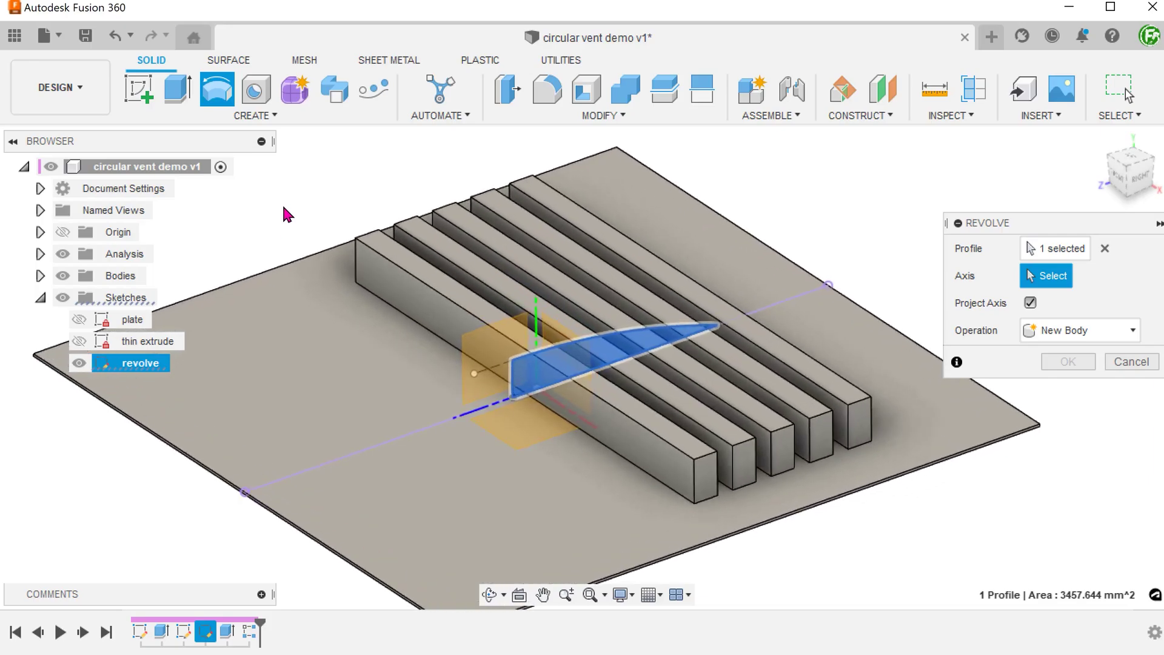
left_click(510, 389)
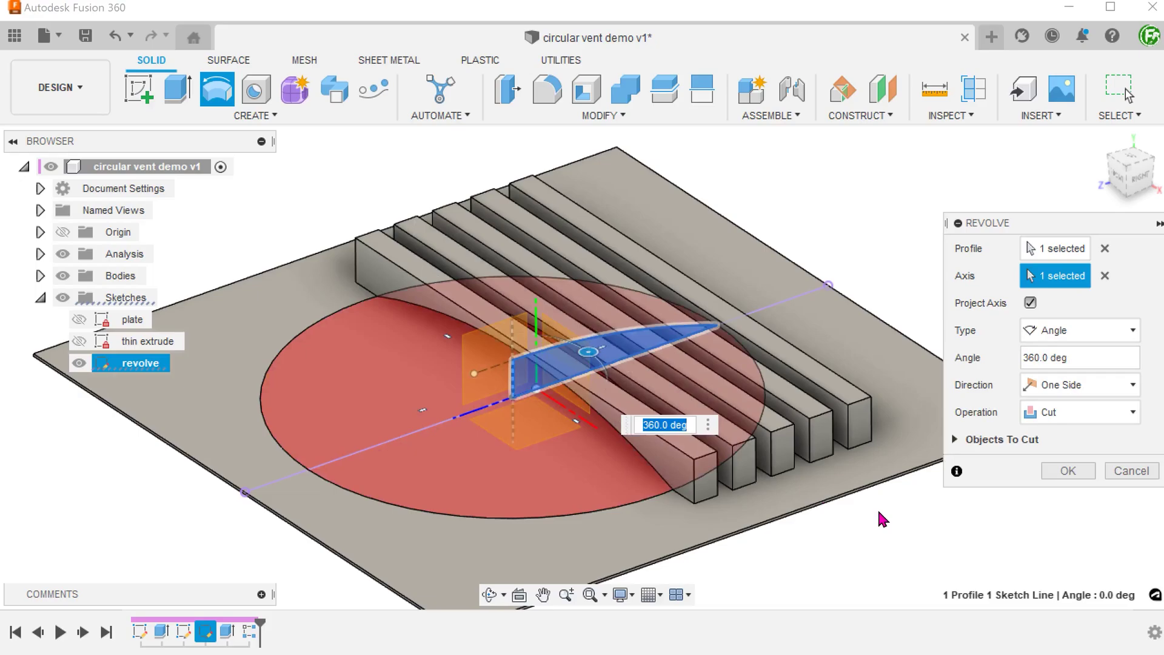
left_click(1072, 414)
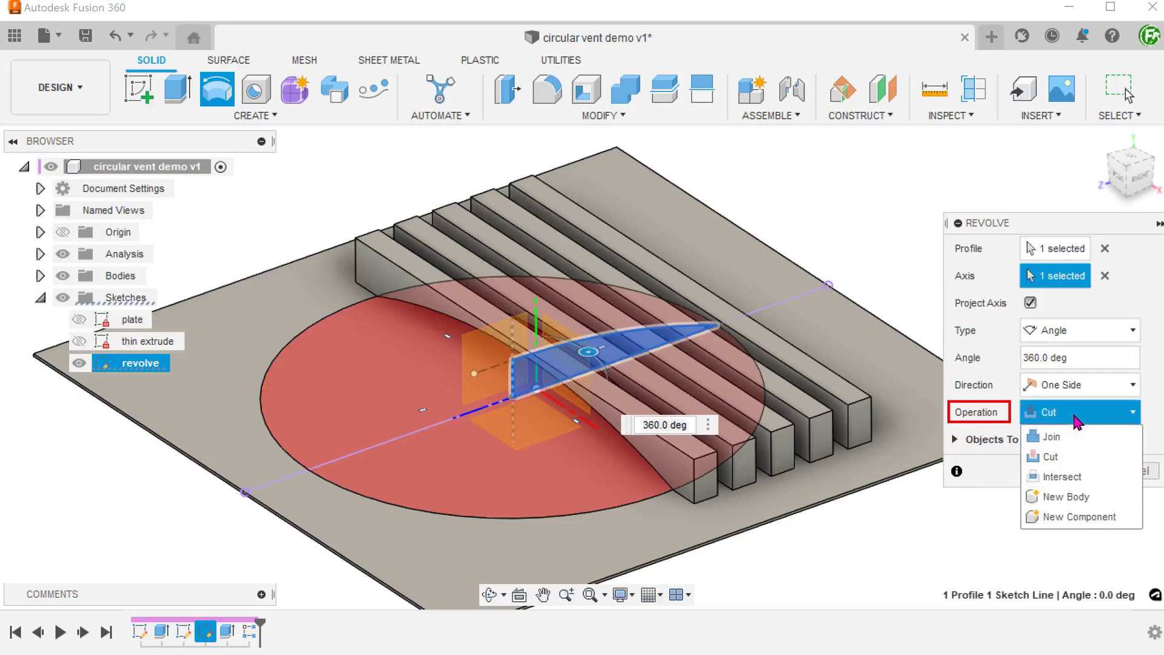
left_click(1105, 482)
middle_click_drag(864, 533, 871, 559, "shift")
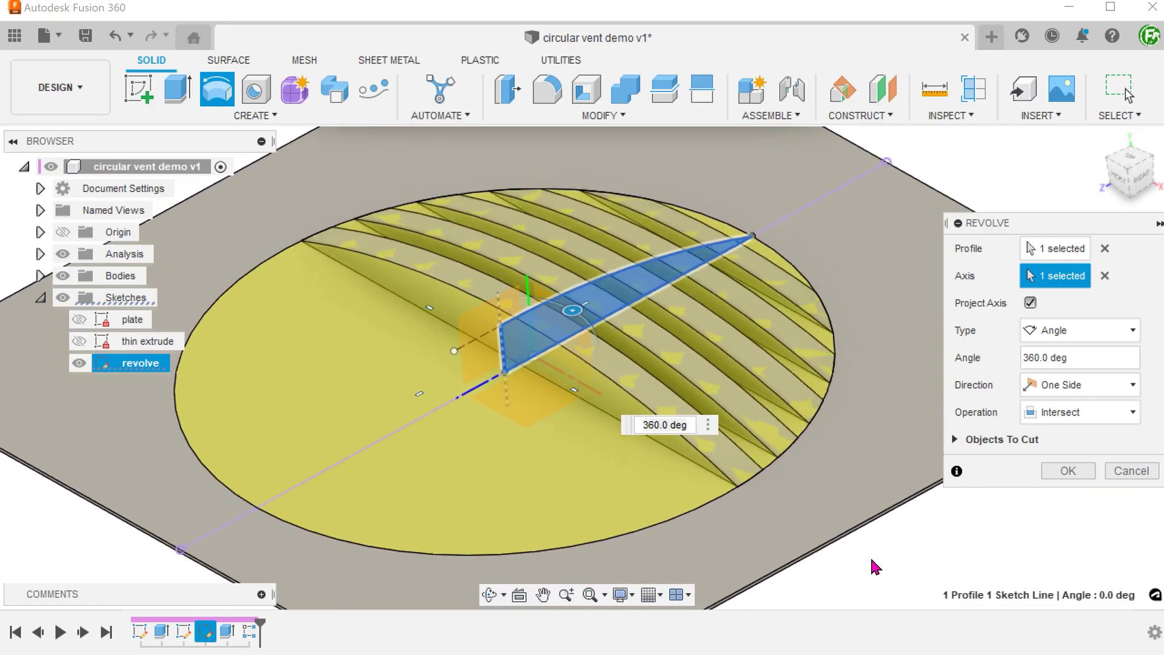
key("Return")
middle_click_drag(1006, 520, 1020, 520, "shift")
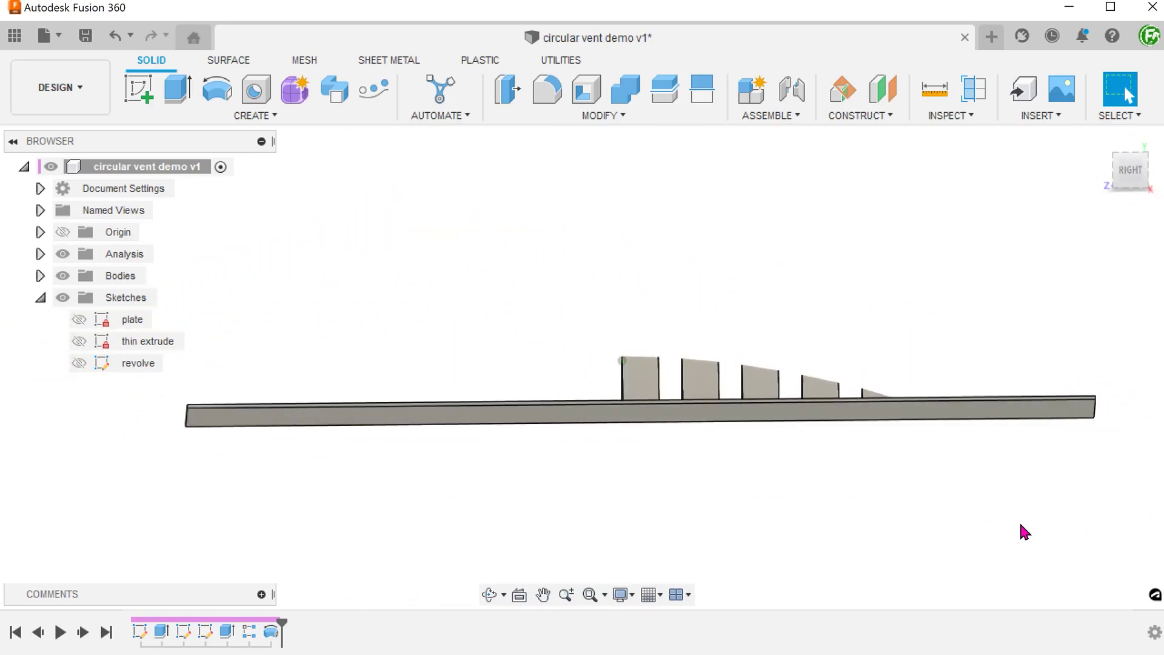
key("F6")
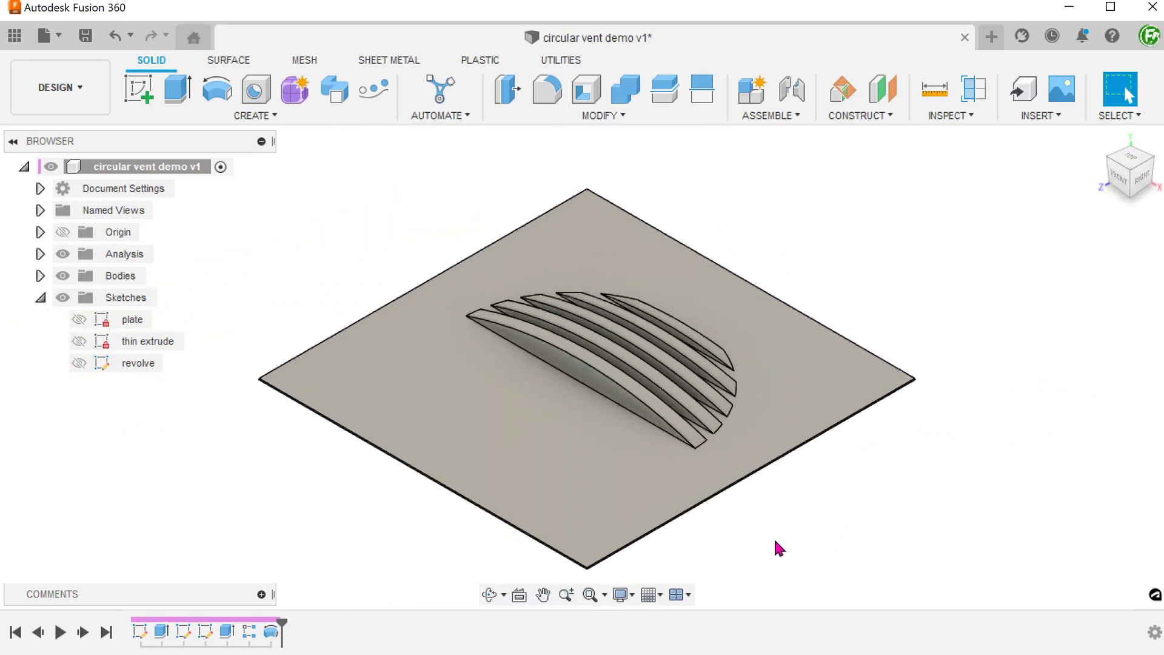
Combine the plate as target body with the five trimmed bars as tool bodies, using the Join operation.
left_click(597, 117)
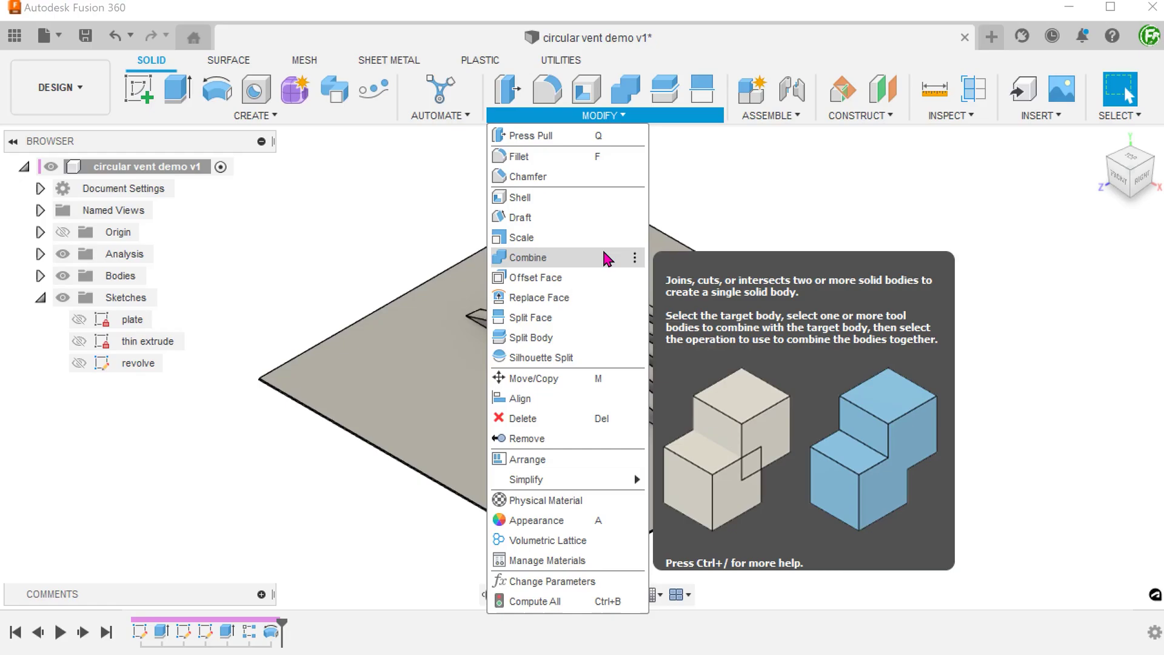
left_click(605, 255)
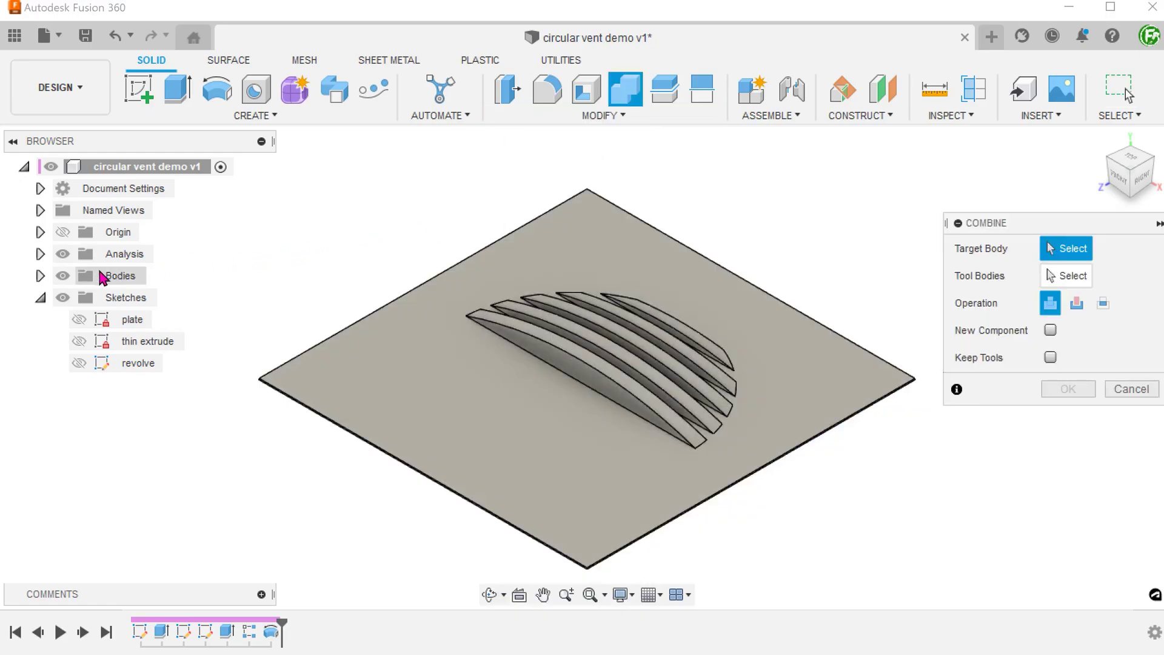
left_click(40, 275)
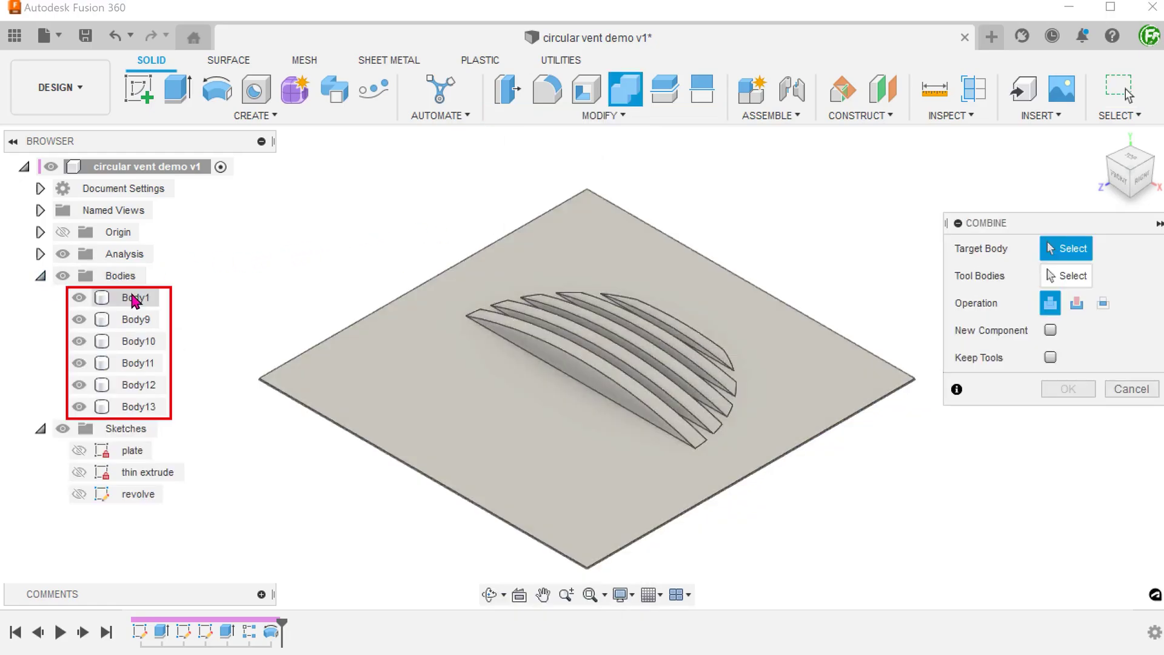
left_click(135, 298)
left_click(136, 319)
left_click(138, 341)
left_click(139, 363)
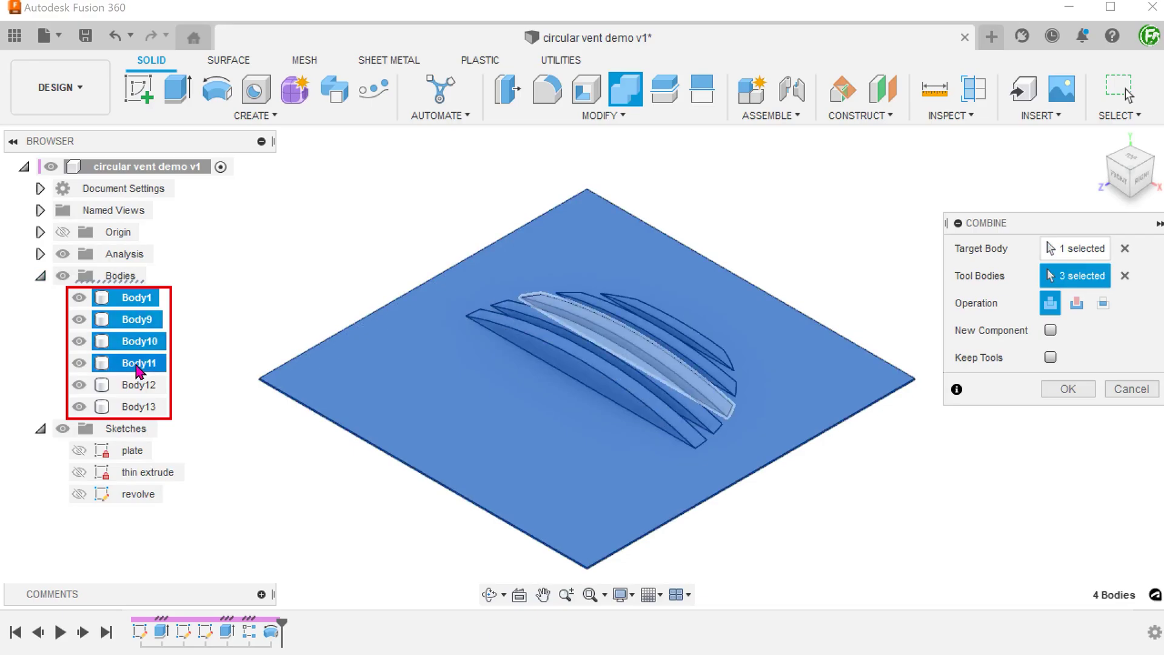
left_click(138, 385)
left_click(140, 408)
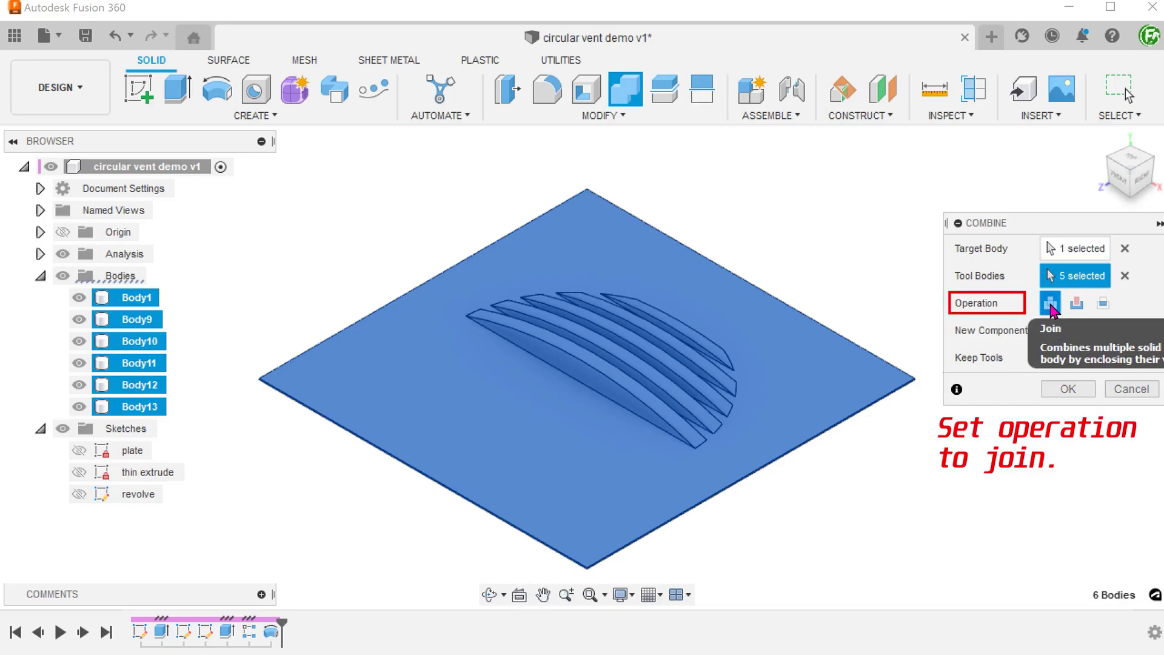
left_click(1067, 390)
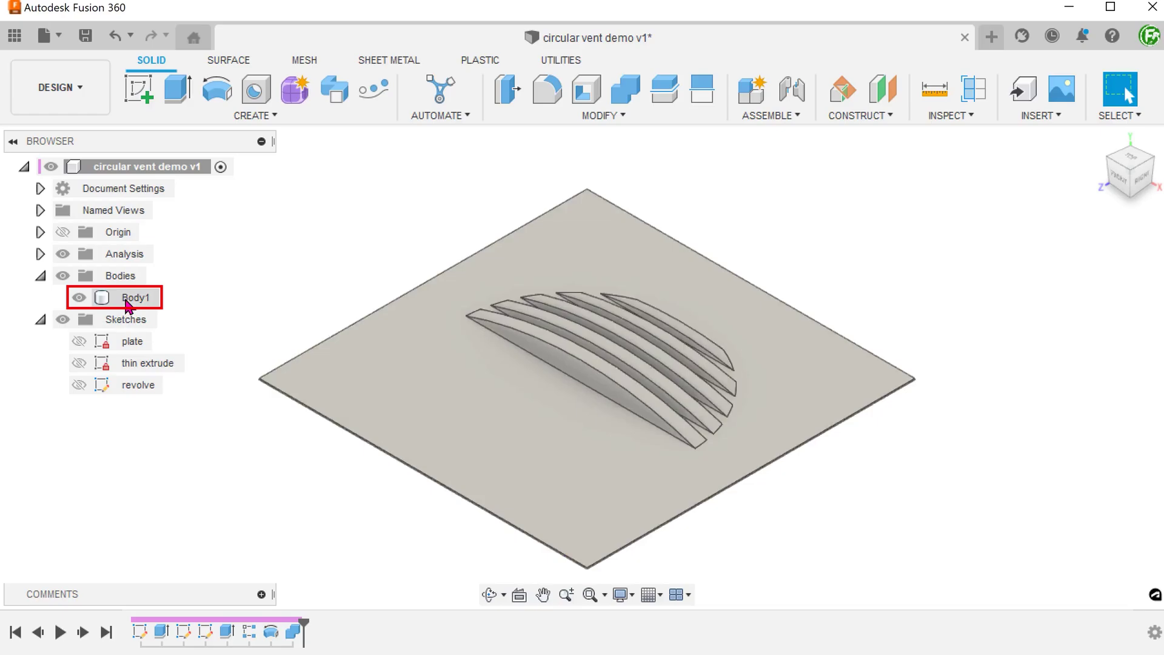
left_click(135, 297)
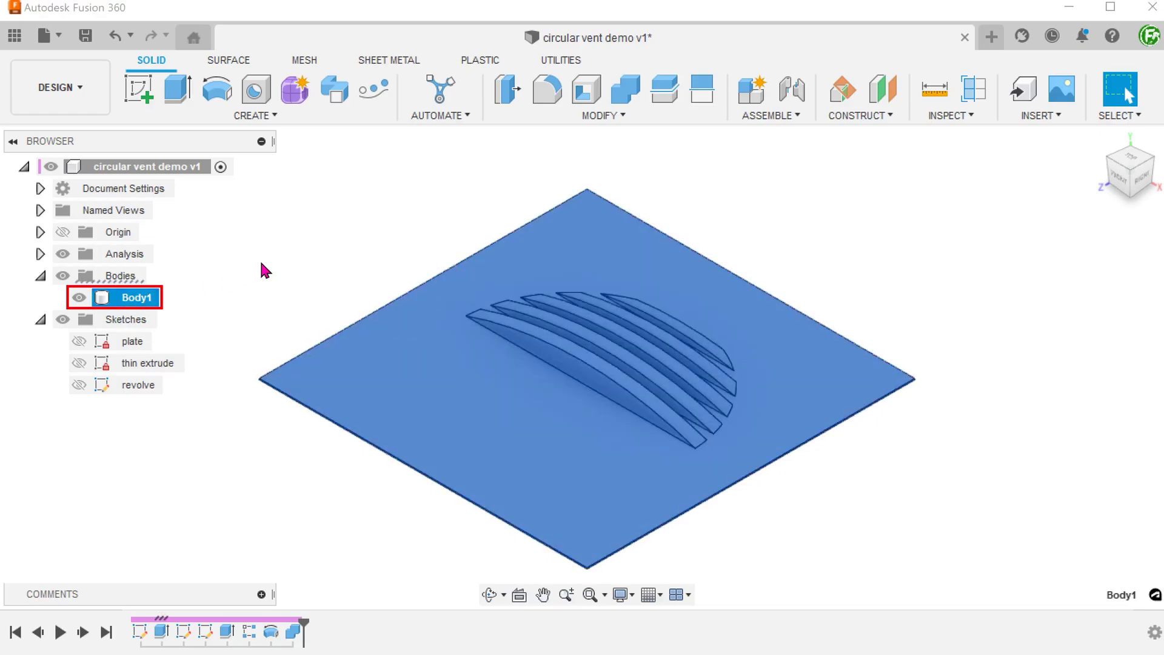
key("Escape")
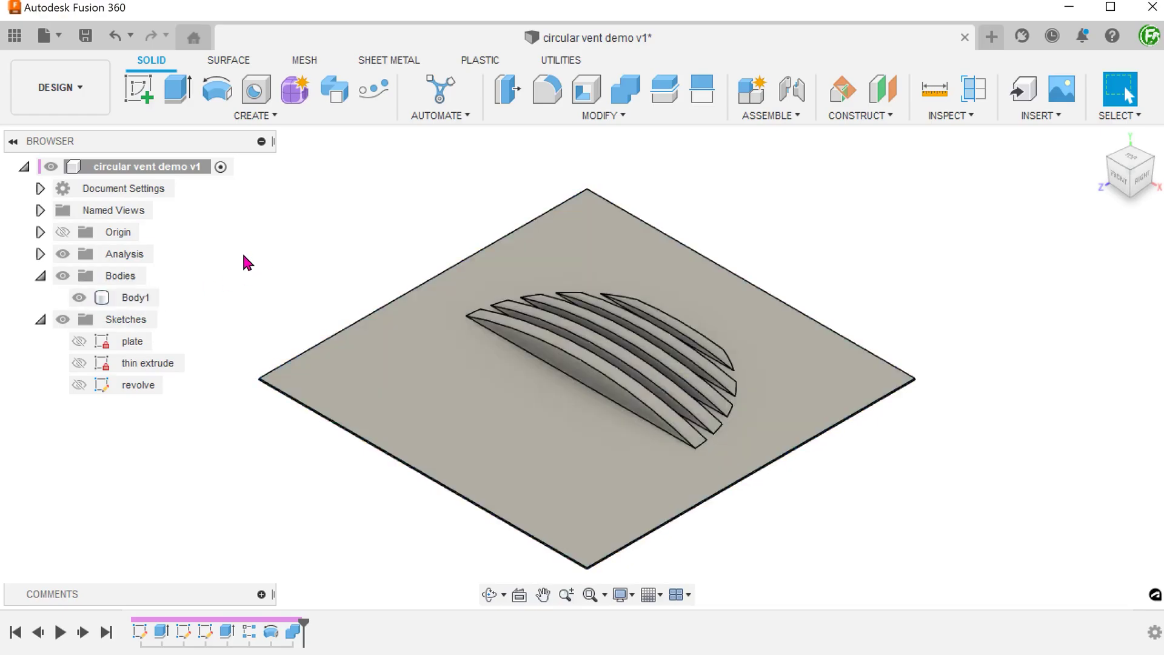
Fillet the rear upper edges of all five louvers with a 5 mm radius.
key("f")
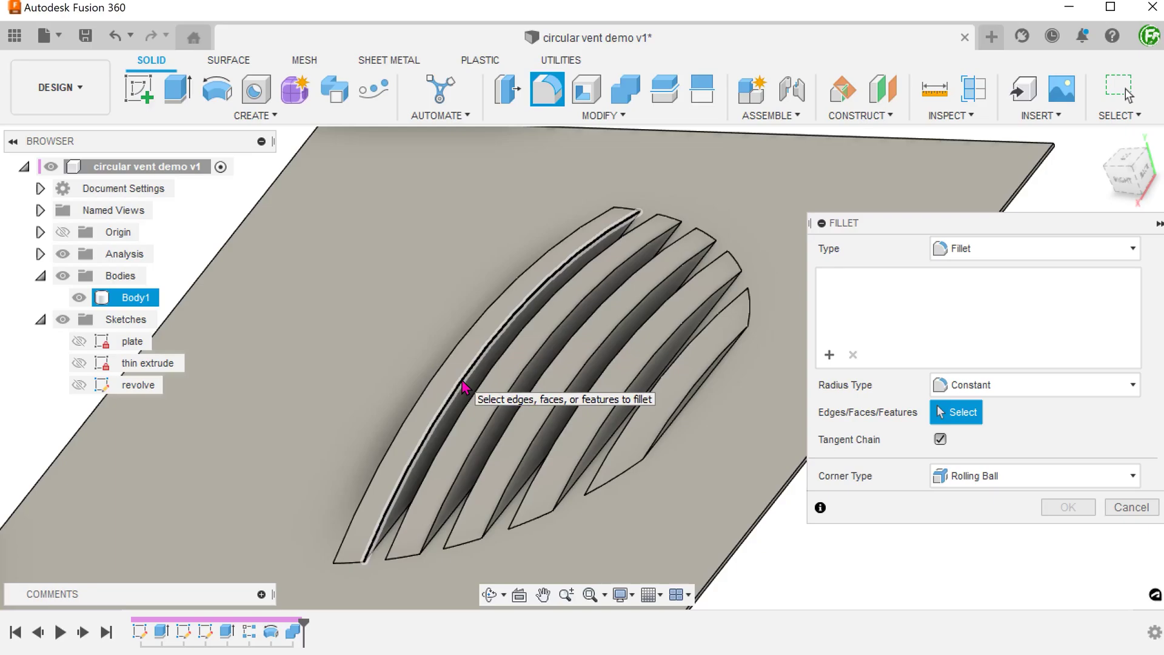
left_click(476, 376)
left_click(526, 381)
left_click(544, 401)
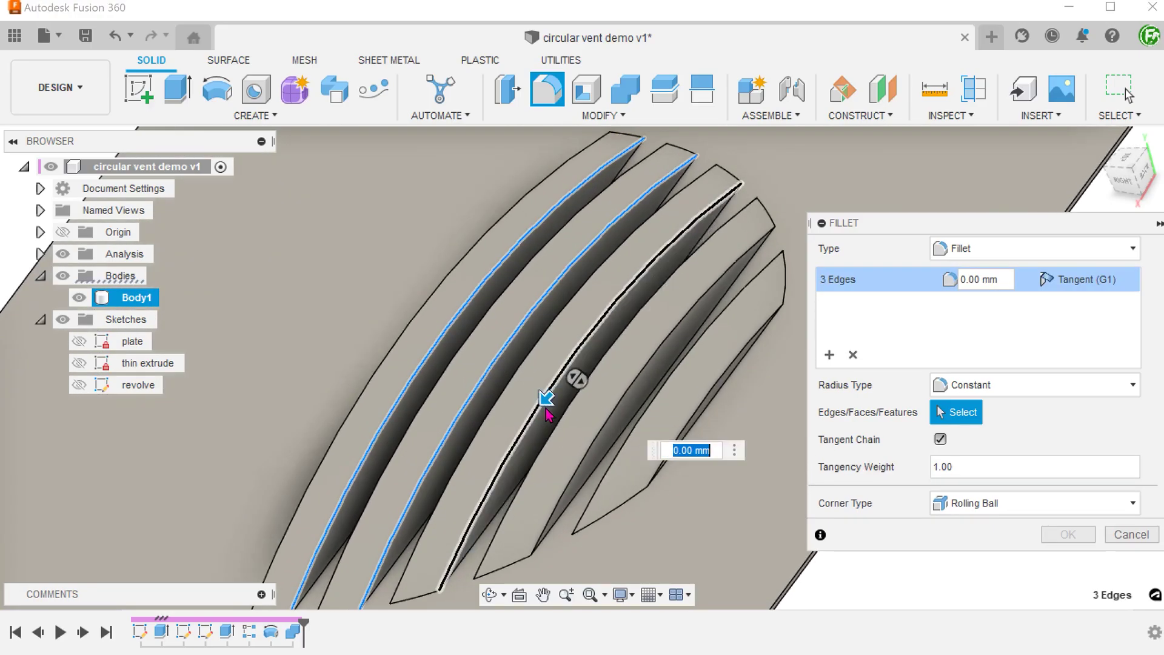
left_click(619, 406)
left_click(700, 407)
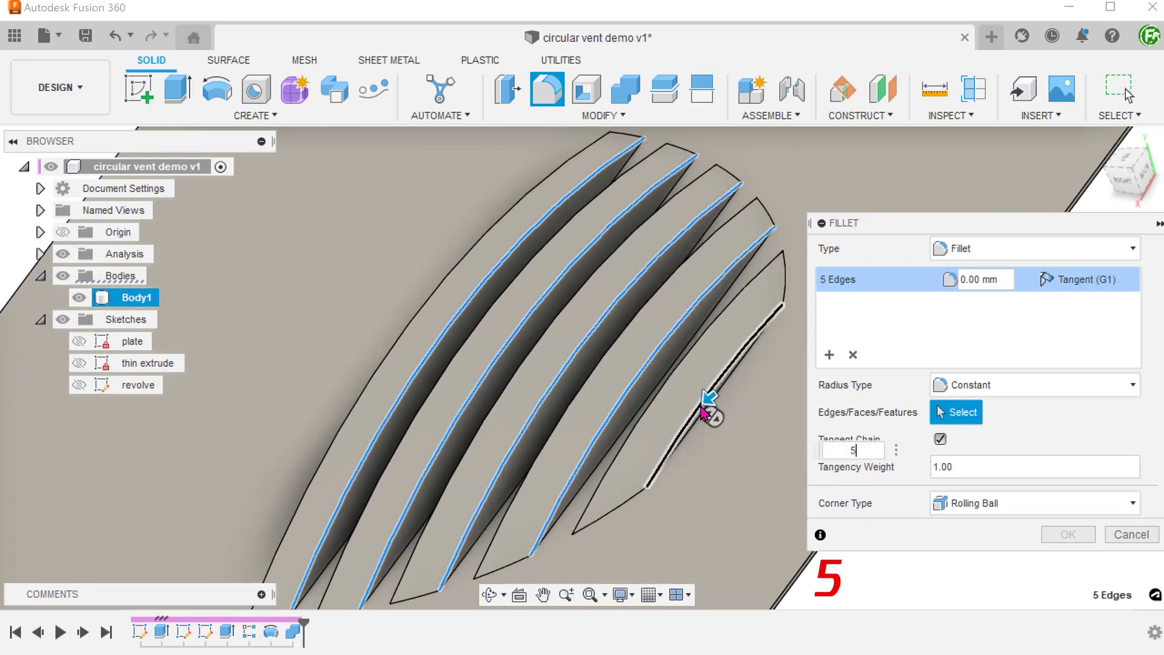
type("5")
key("Return")
left_click(1067, 535)
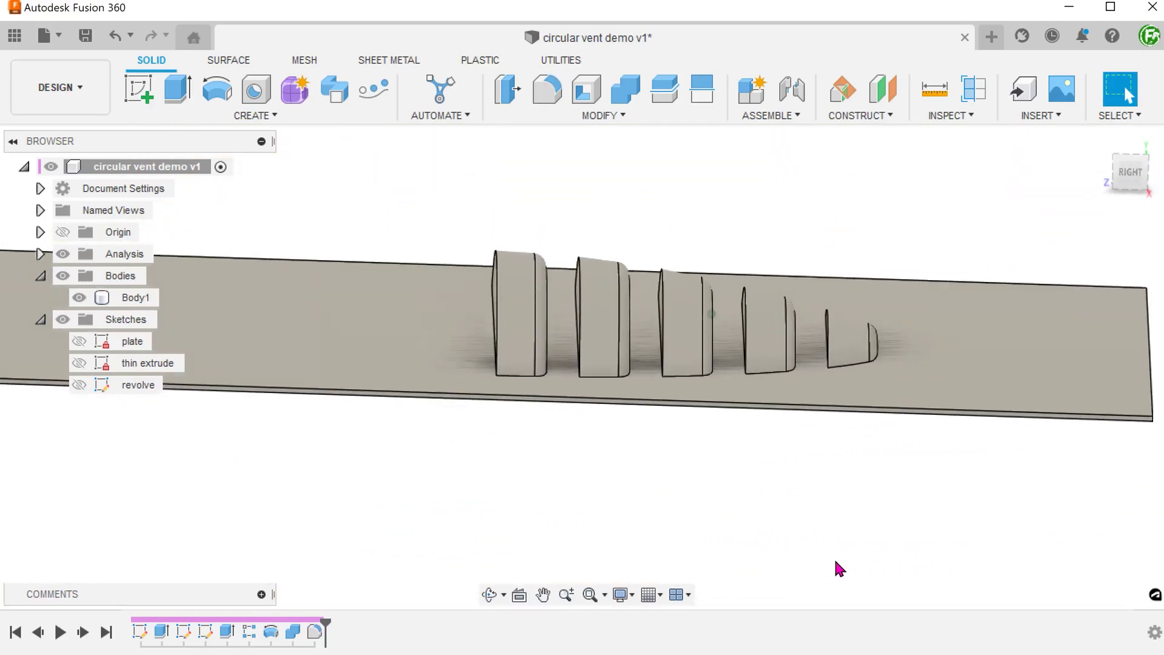
key("Home")
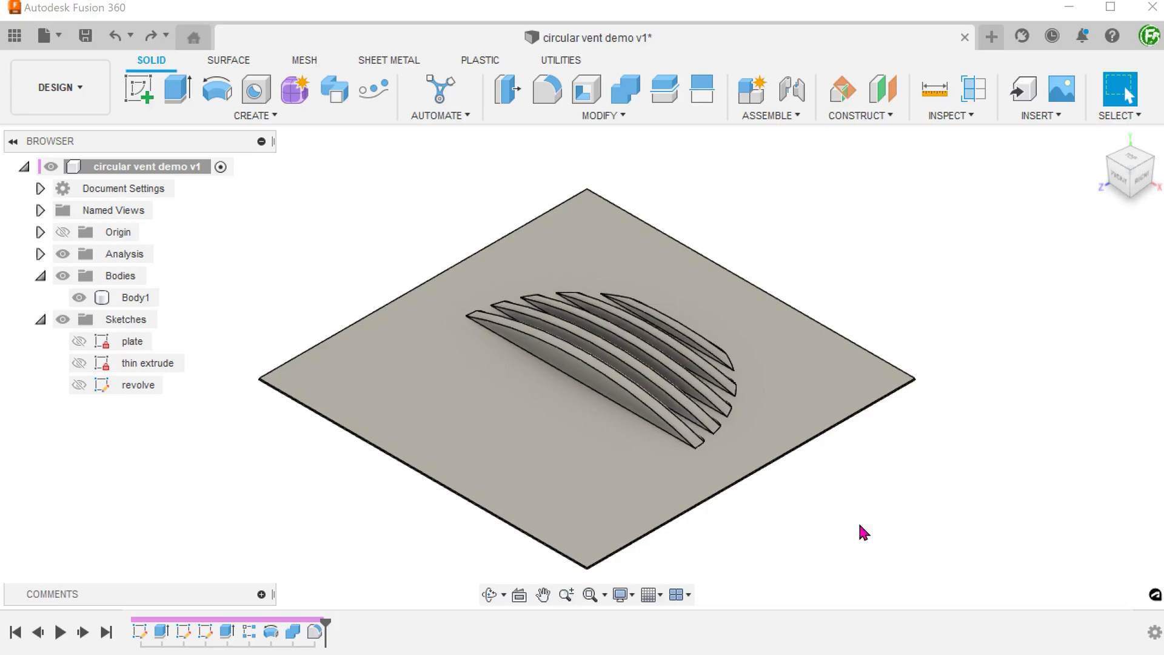
Set up a shell of the body with the flat front faces of the five louvers as faces to remove.
left_click(587, 119)
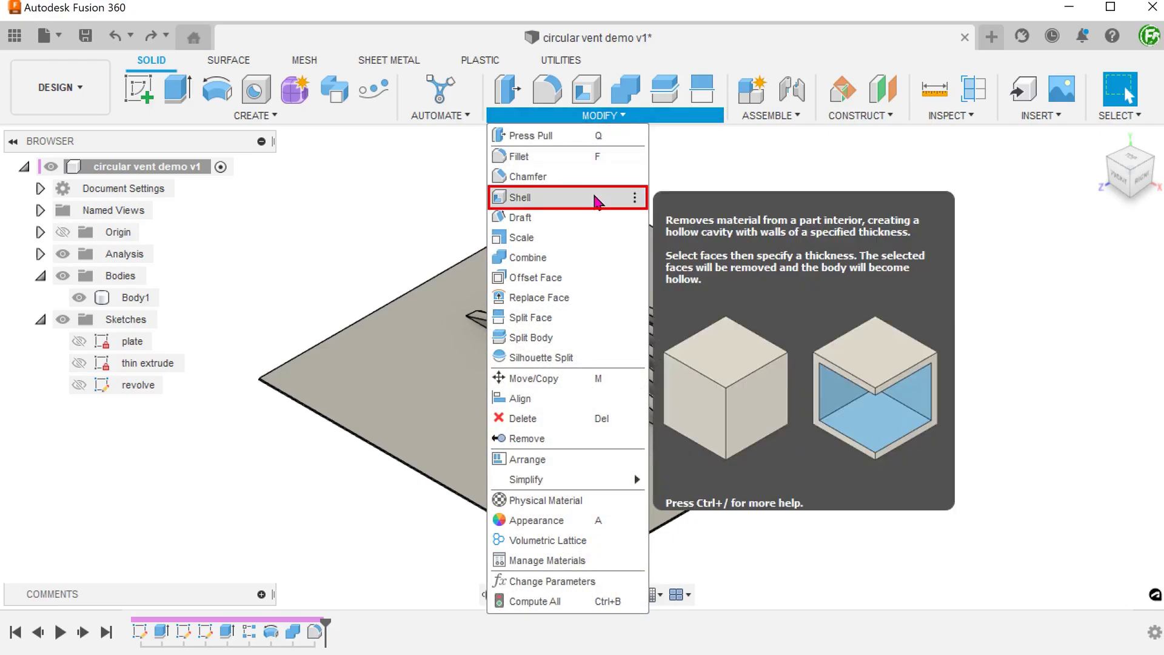
left_click(597, 202)
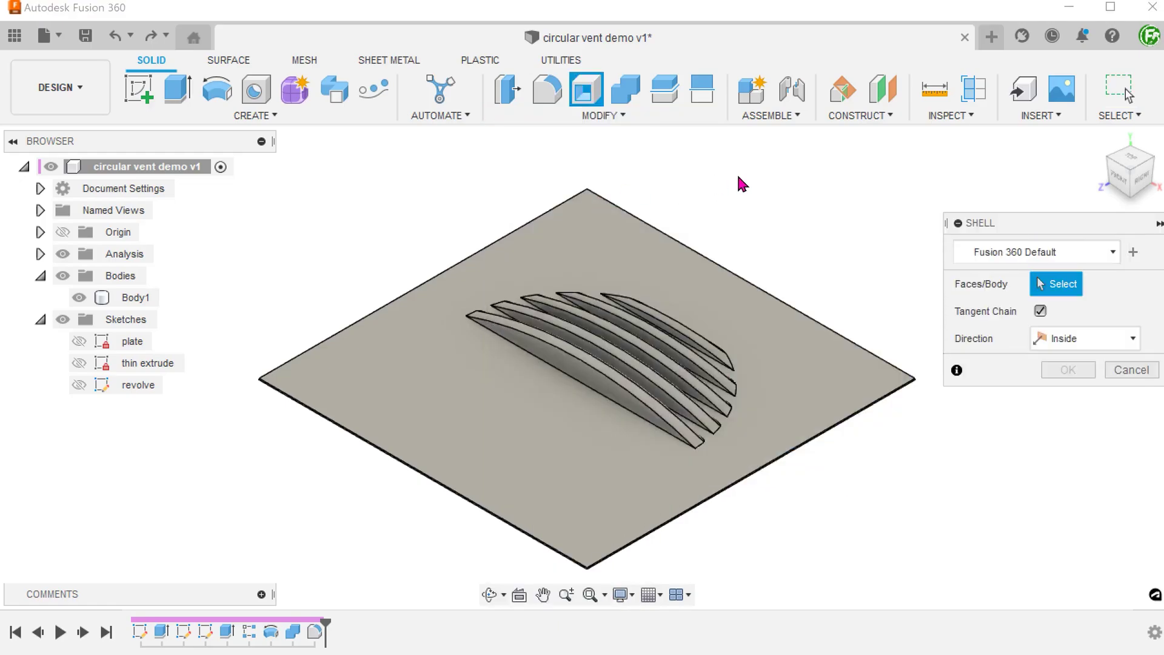
scroll(789, 192, "up", 4)
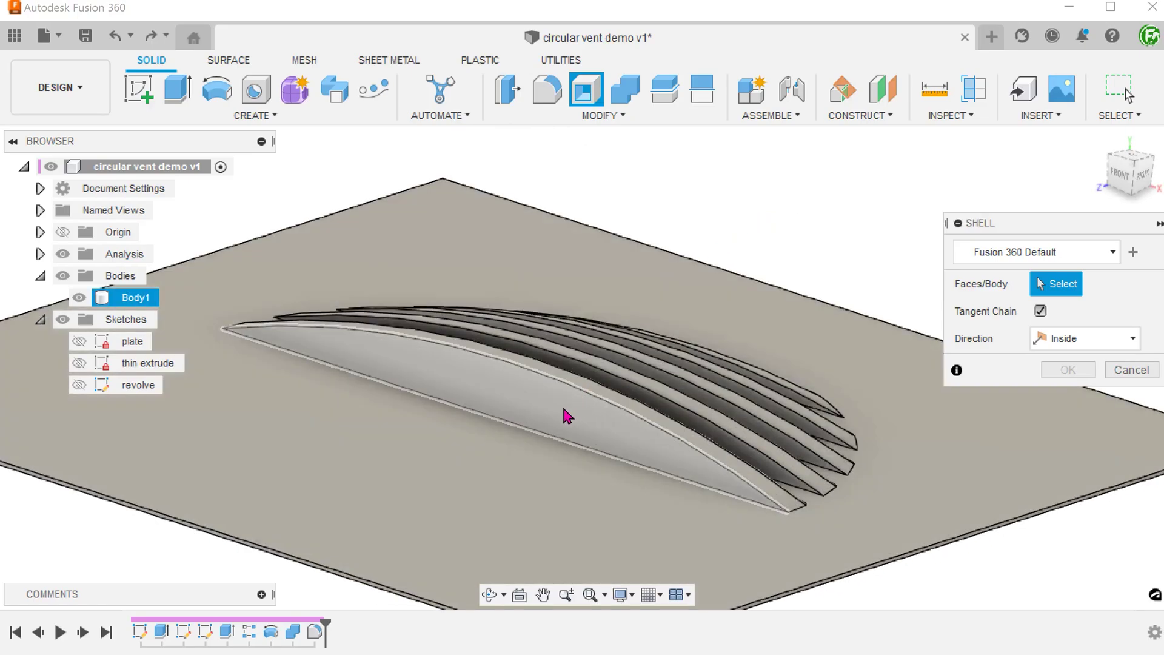
left_click(564, 408)
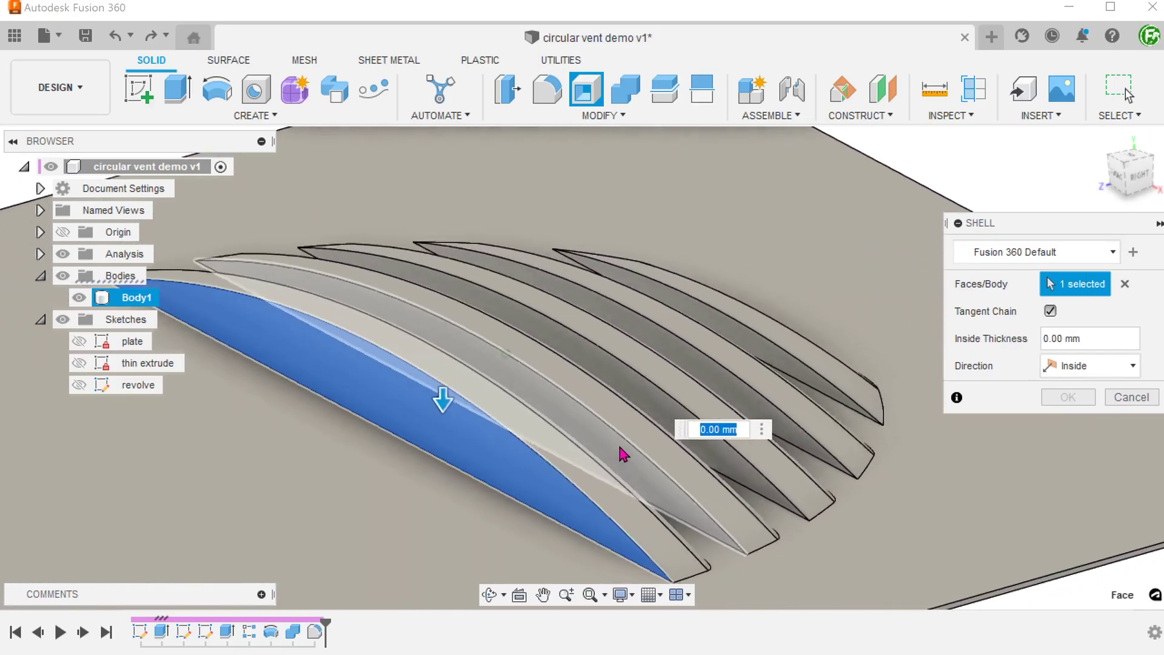
left_click(613, 441)
left_click(655, 402)
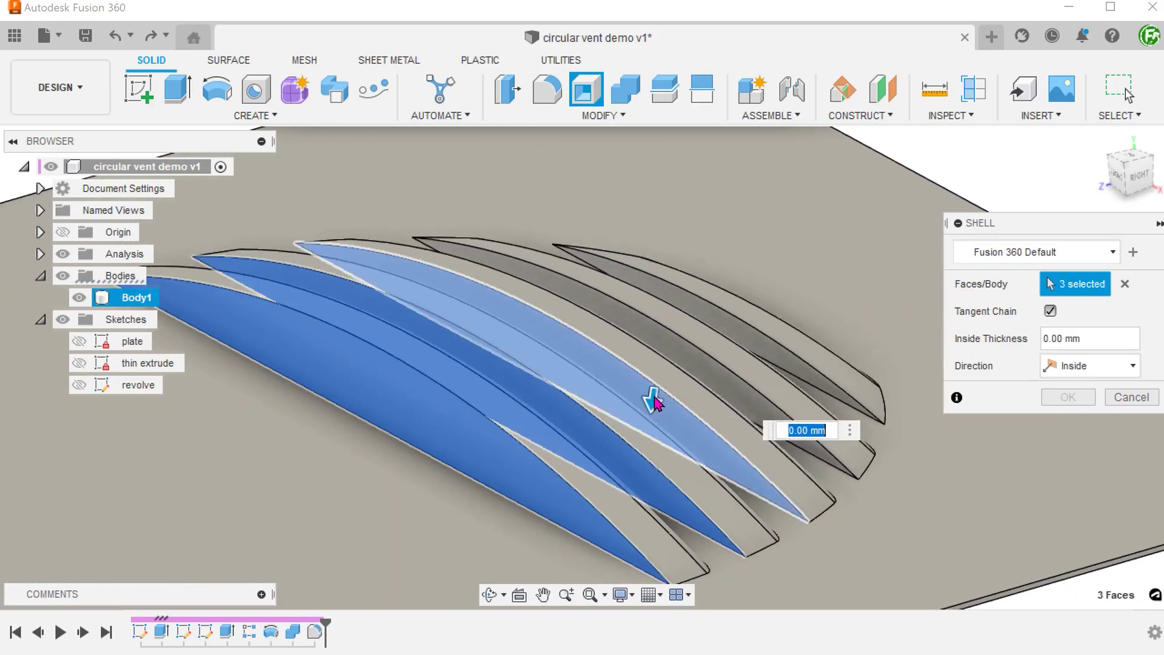
left_click(712, 364)
left_click(736, 338)
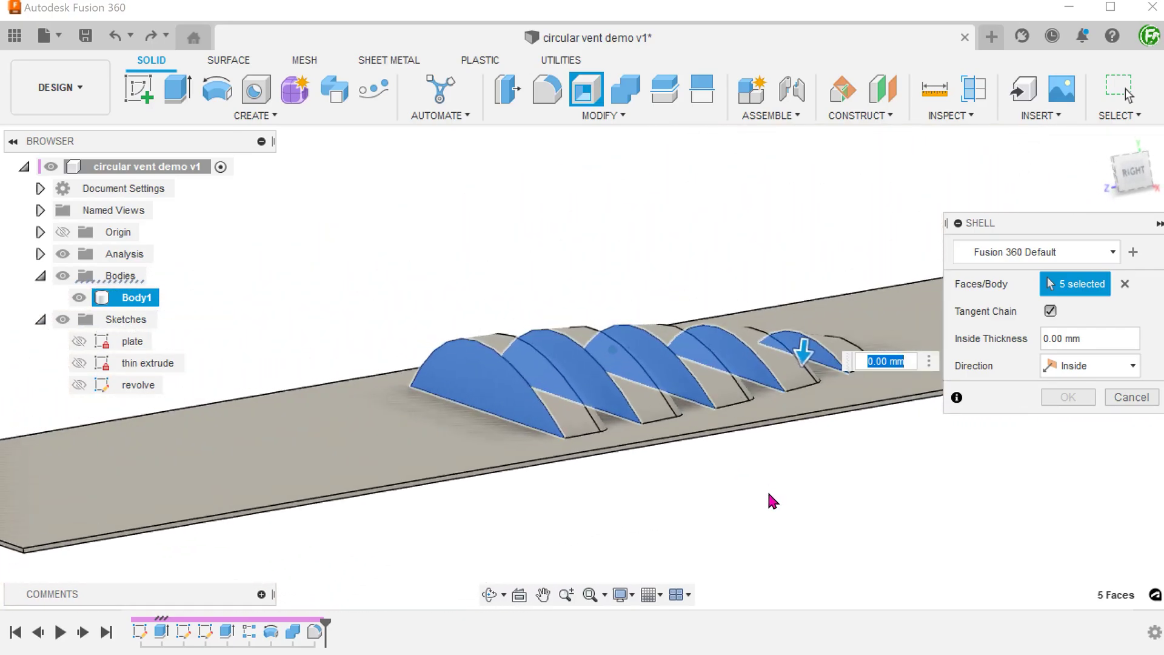
Add the plate's underside to the faces to remove and create the shell with a 2 mm inside thickness.
middle_click_drag(765, 492, 753, 484, "shift")
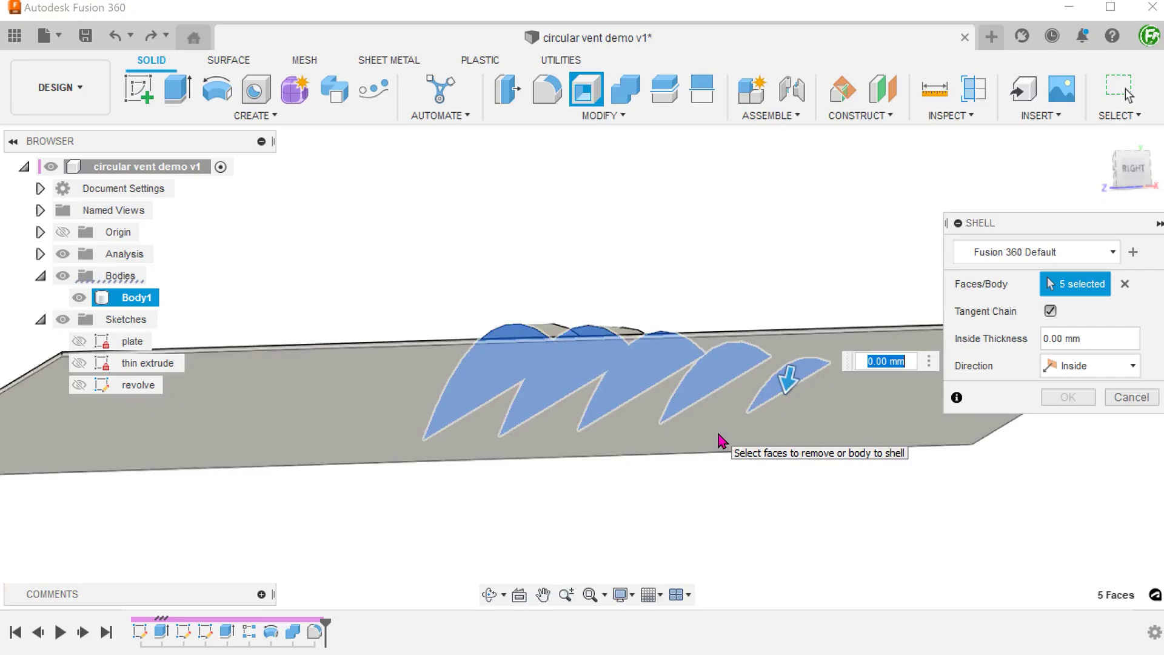
left_click(718, 434)
middle_click_drag(718, 434, 725, 502, "shift")
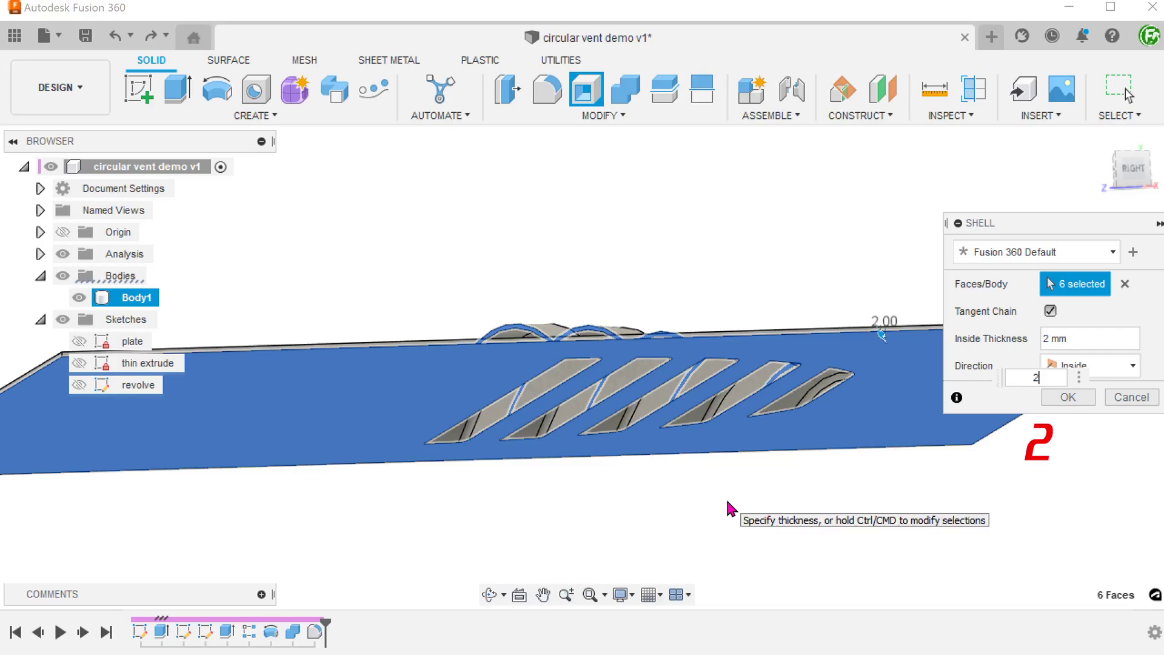
left_click(1072, 401)
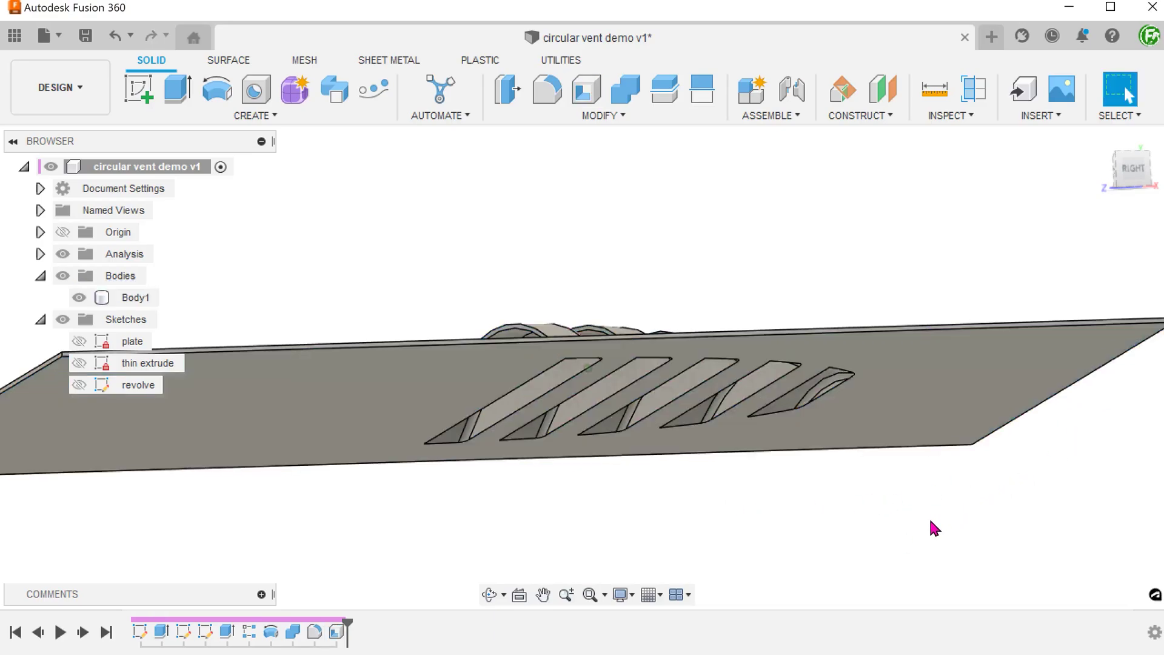
middle_click_drag(930, 528, 814, 538, "shift")
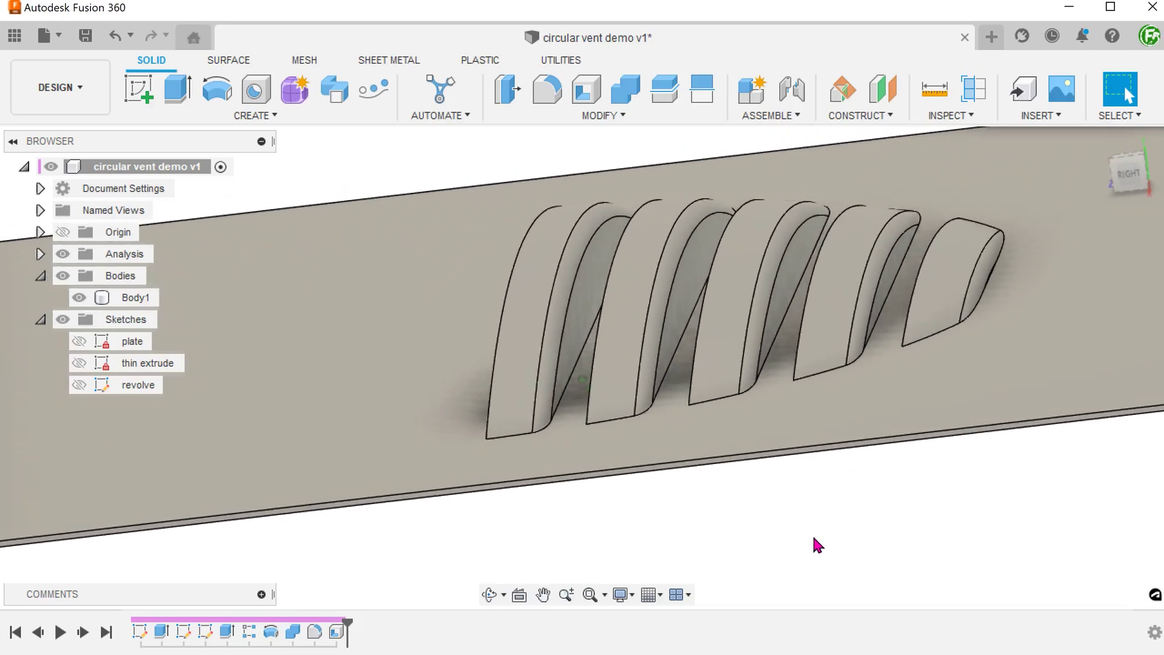
Examine the shelled louvers' wall cross-section with a section analysis on the YZ plane.
left_click(974, 89)
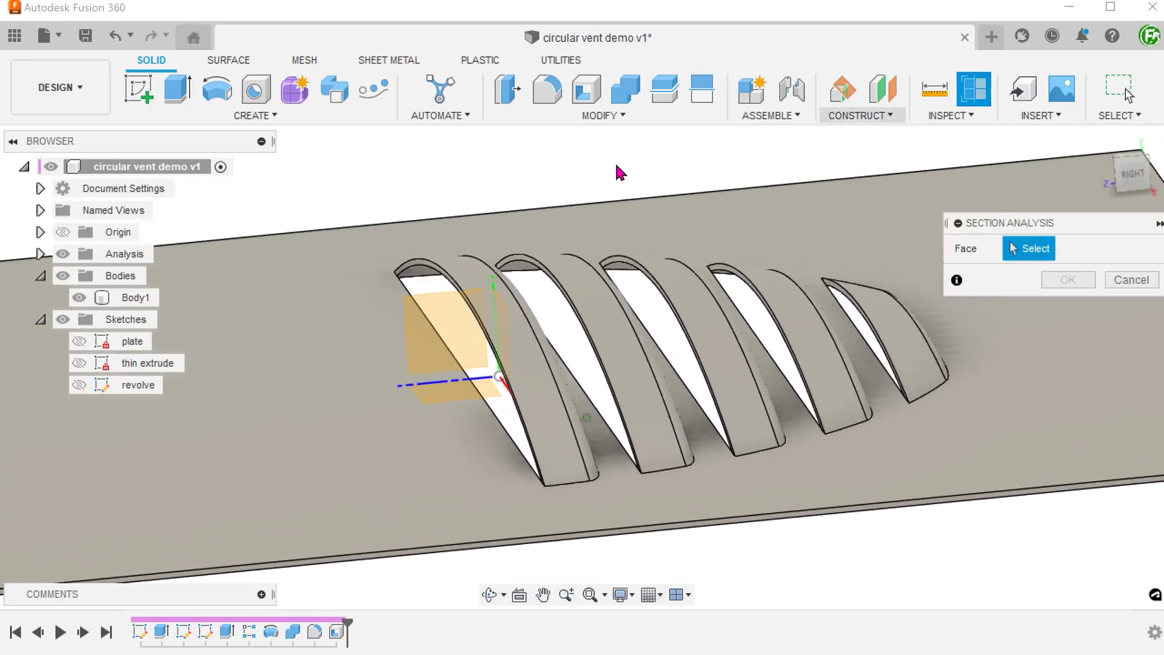
left_click(449, 321)
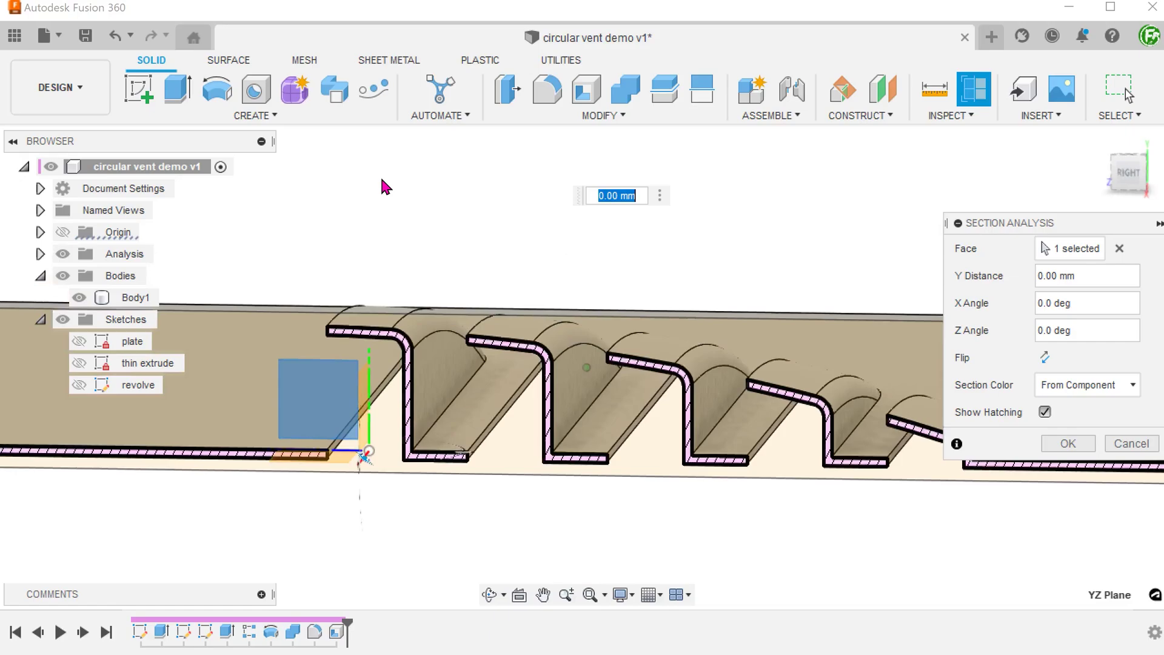
left_click(1068, 443)
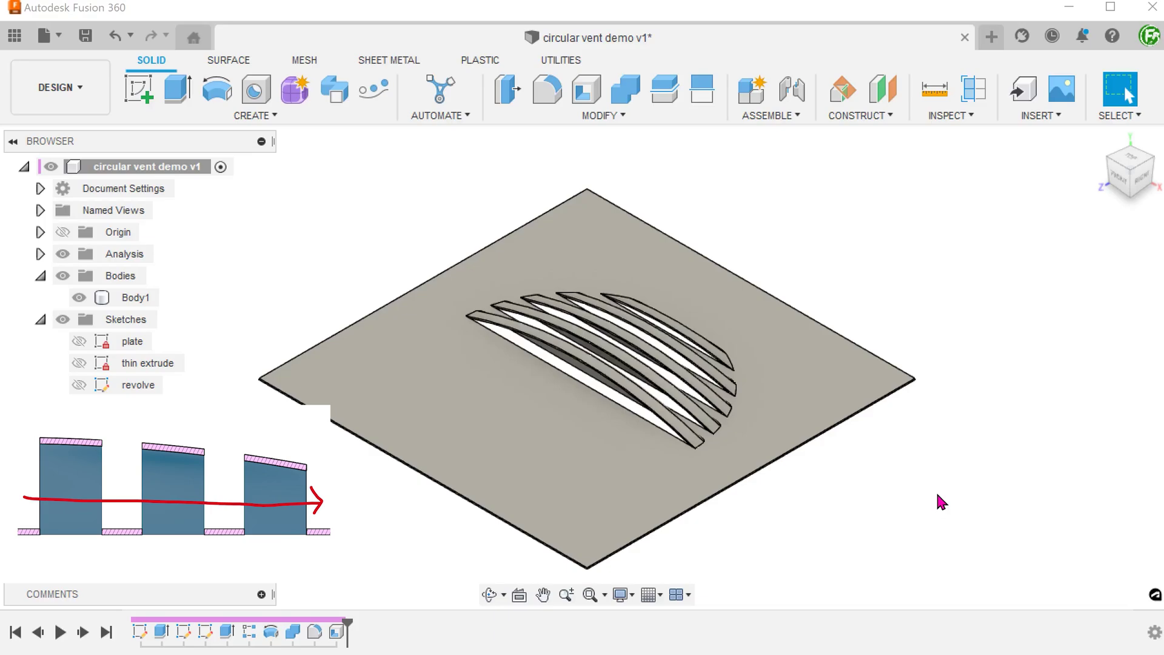
Delete the louvers' fillet feature from the design history.
left_click(316, 632)
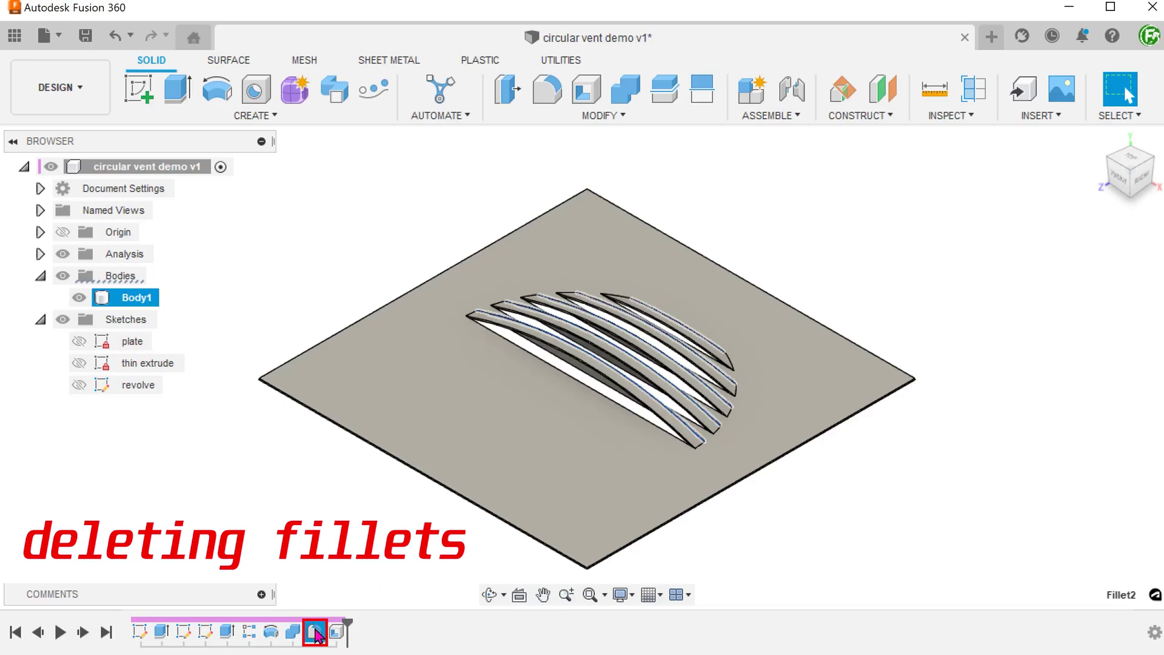
key("Delete")
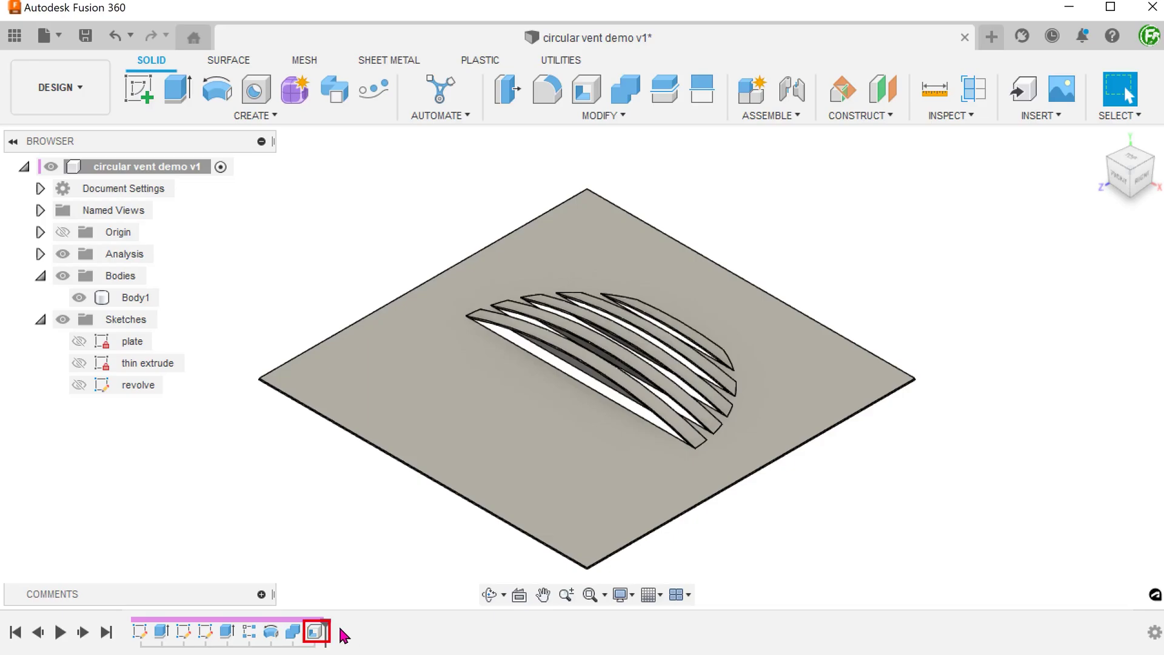
Edit the shell feature to also remove the rear faces of the first two louvers.
left_click(316, 632)
double_click(316, 632)
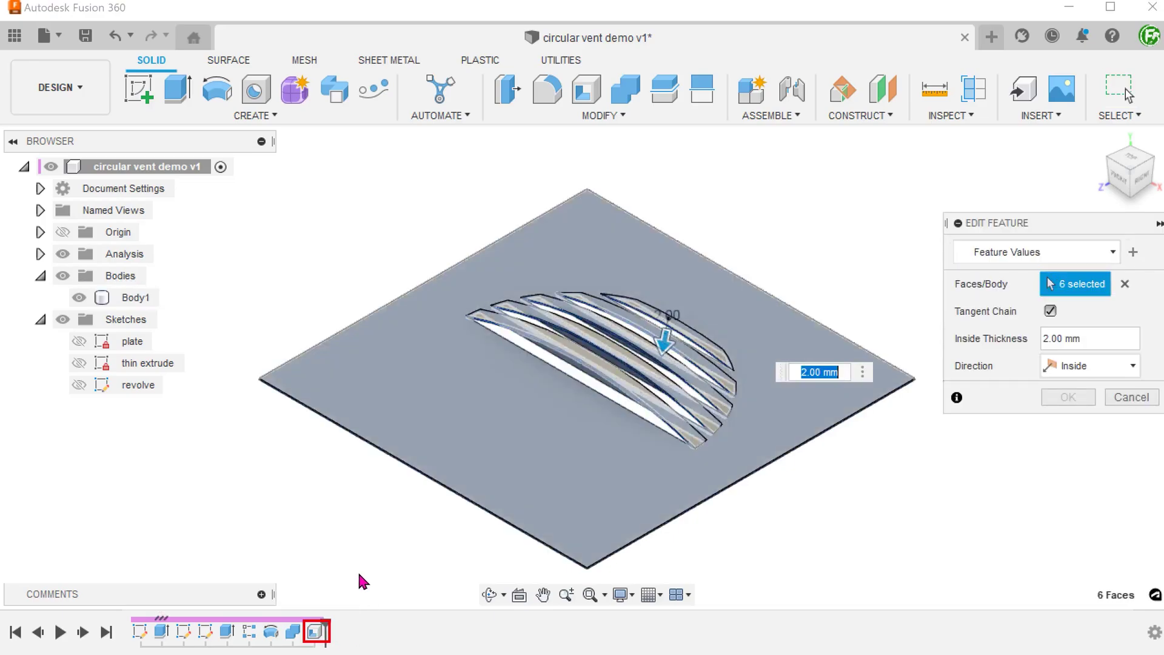
middle_click_drag(816, 545, 873, 533, "shift")
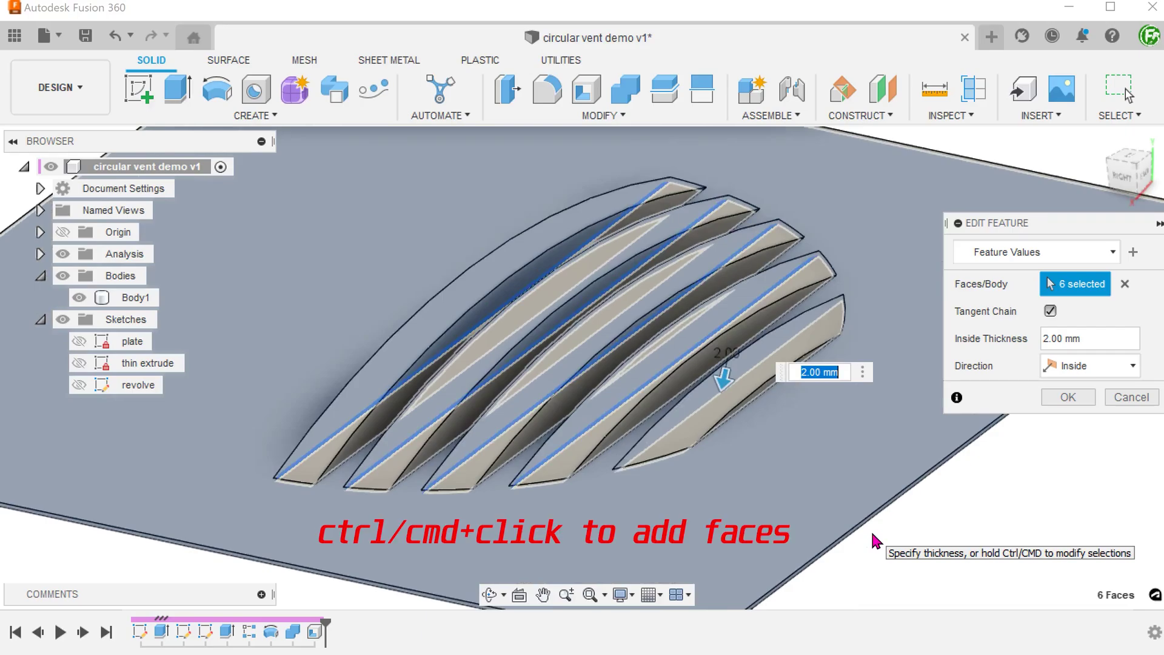
key("ctrl")
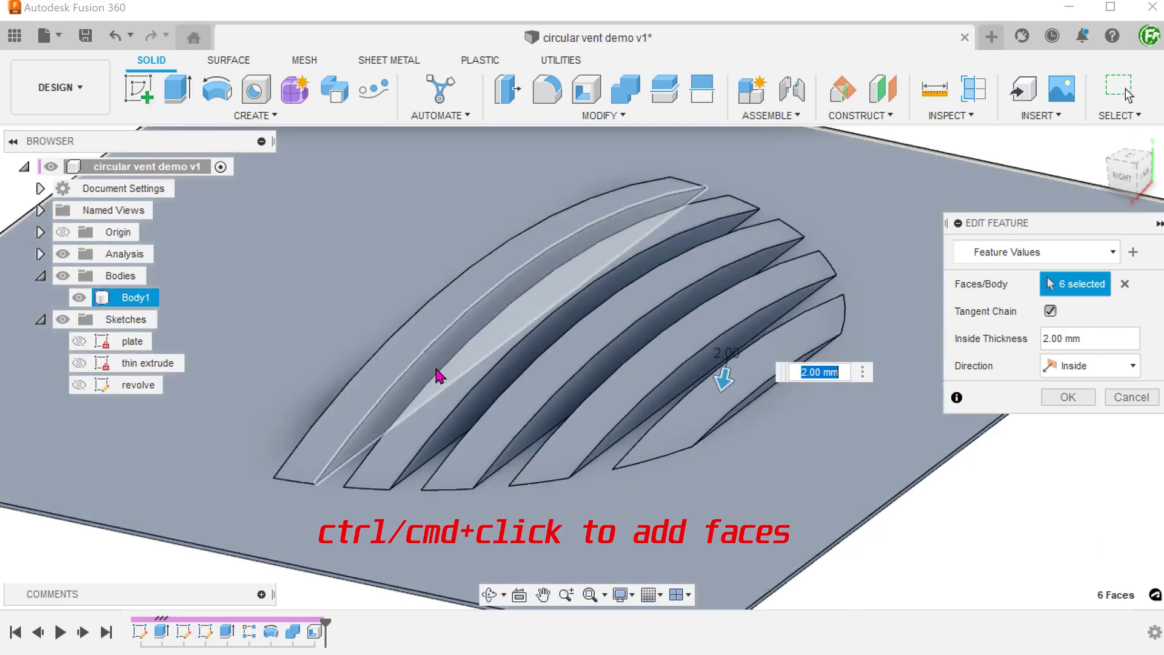
left_click(439, 376, "ctrl")
left_click(502, 389, "ctrl")
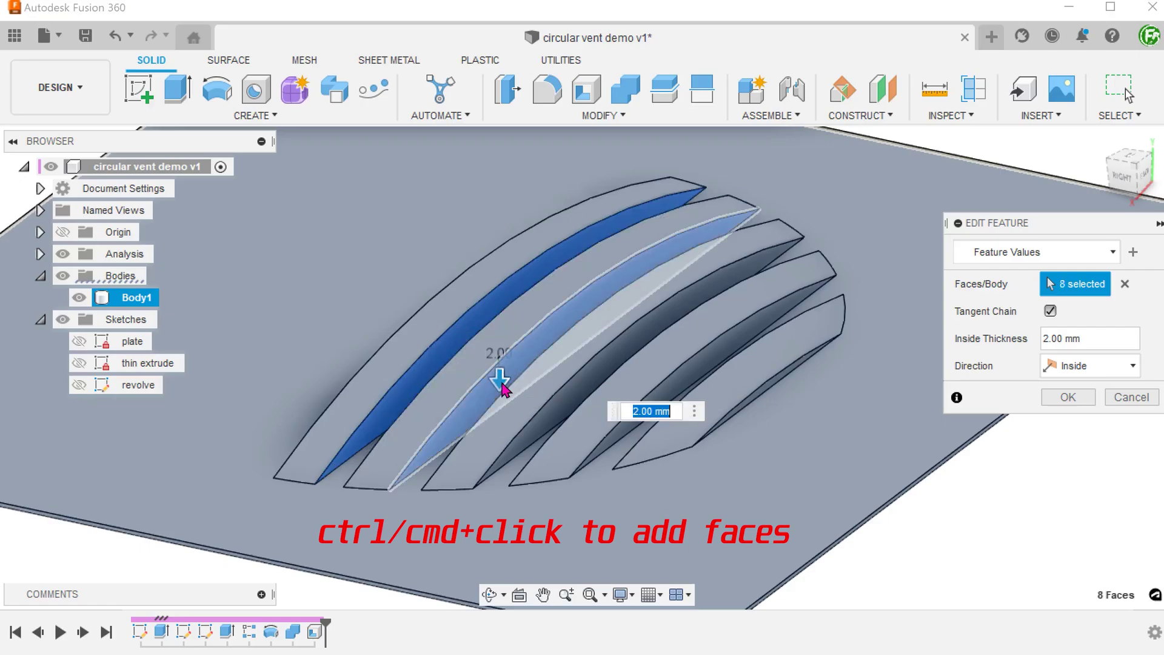